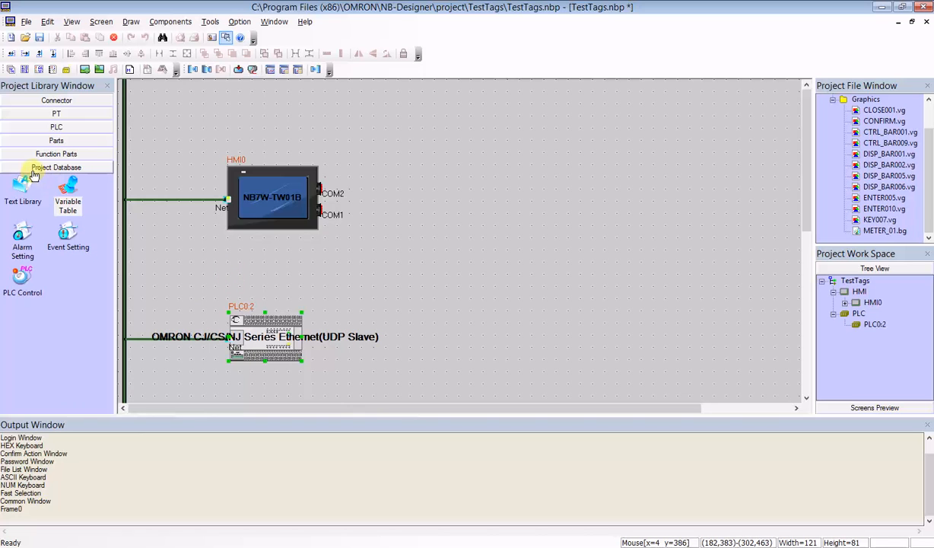
# - Add a new entry to the project's variable table, named Test, with memory type Bit
pyautogui.doubleClick(63, 194)
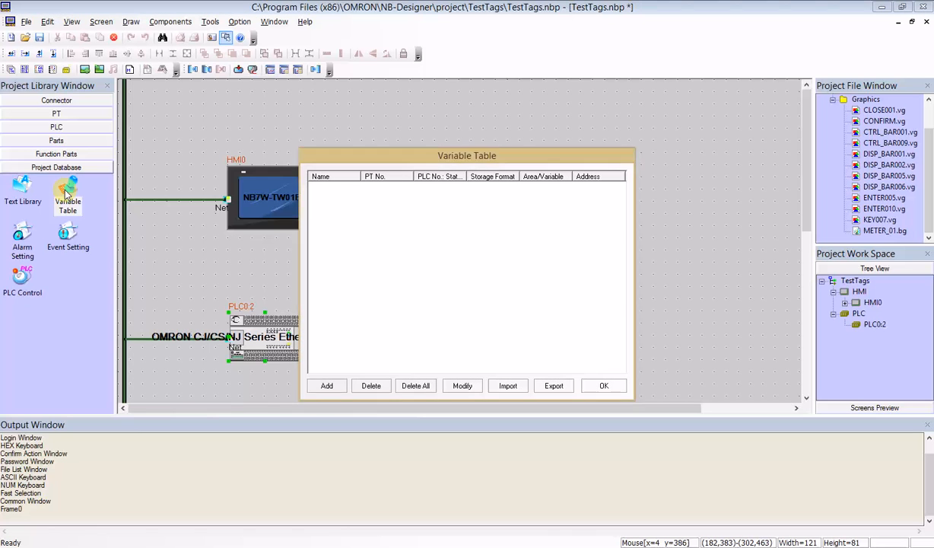
pyautogui.click(326, 386)
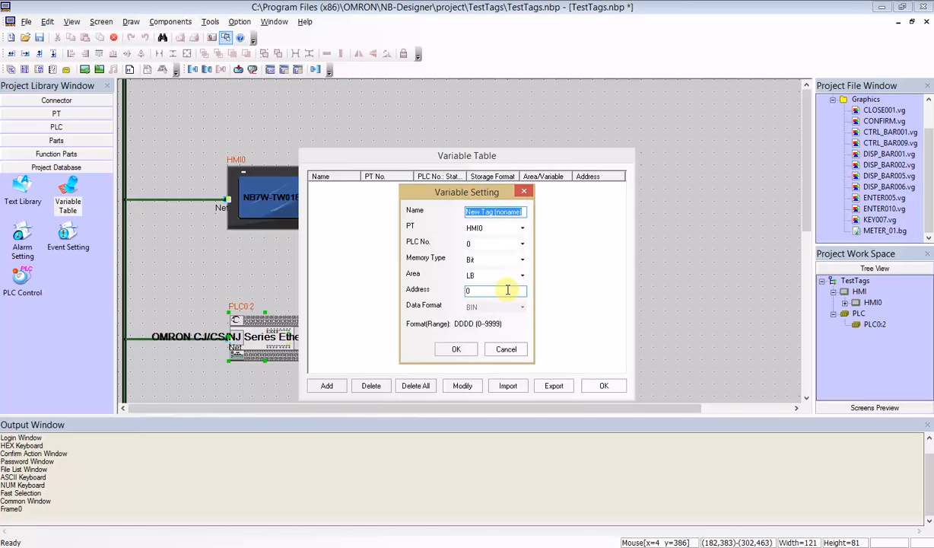
pyautogui.write('Test')
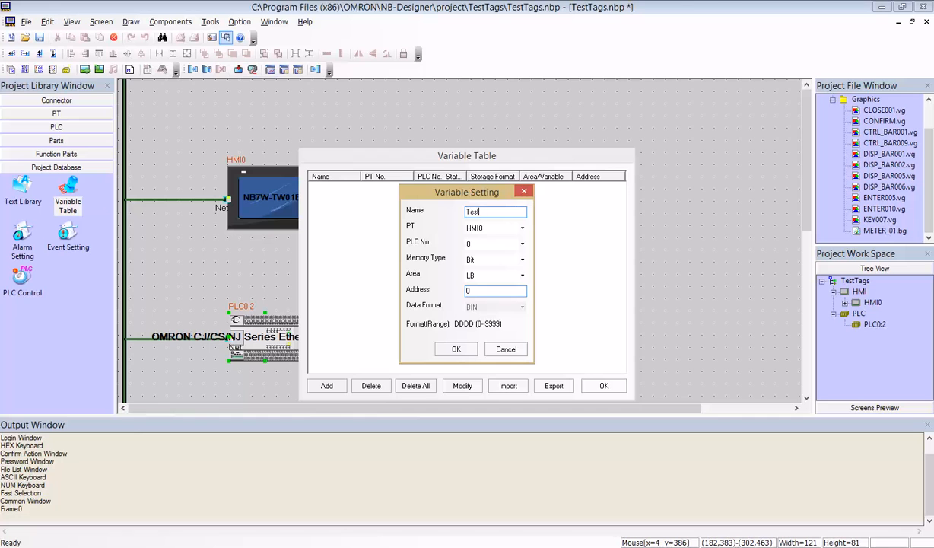
pyautogui.click(491, 260)
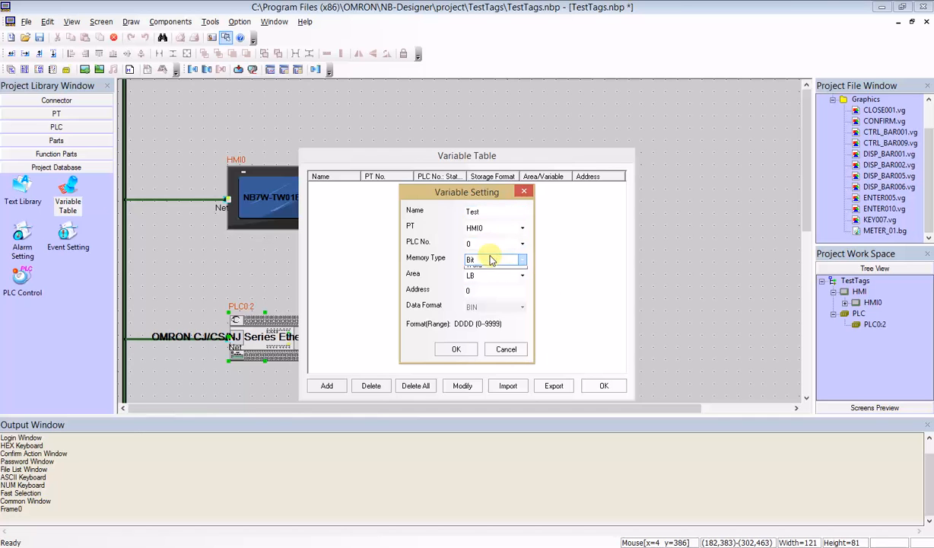
pyautogui.click(490, 278)
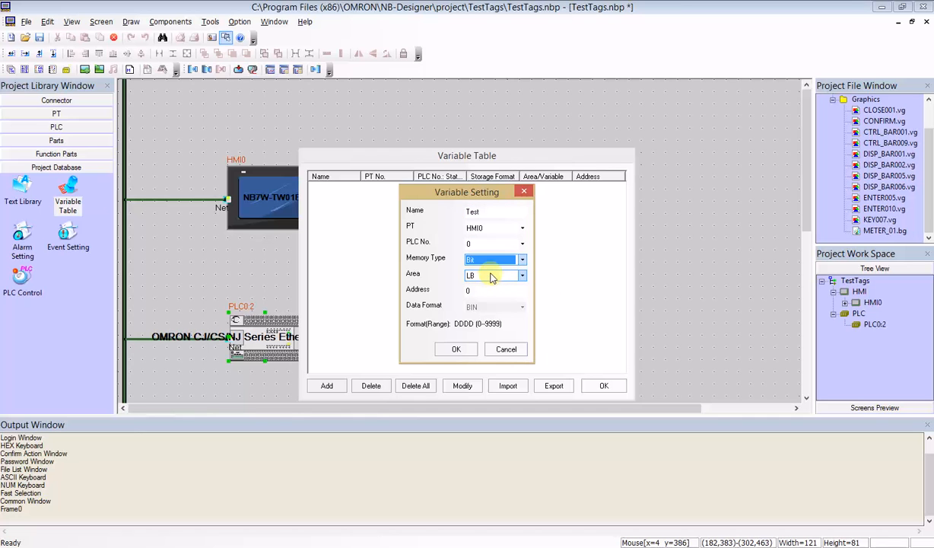
# - Set the Test variable's area to W_bit and its address to 500.00, and save the entry
pyautogui.click(492, 277)
pyautogui.scroll(-3, 496, 293)
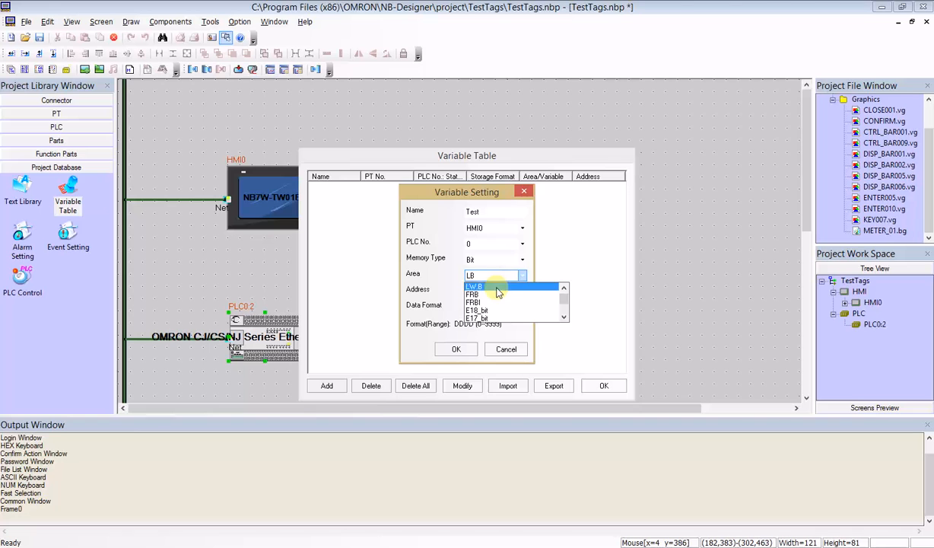
pyautogui.scroll(-10, 499, 293)
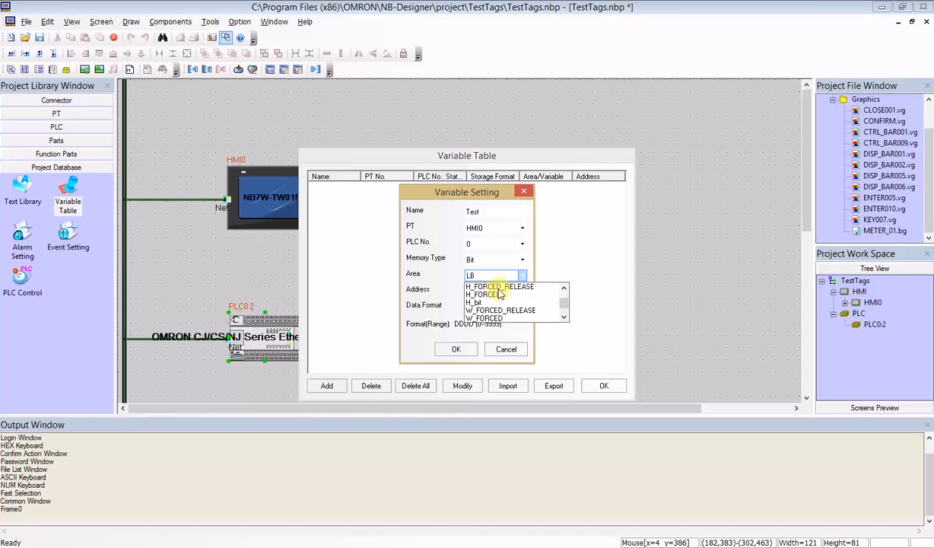
pyautogui.click(477, 302)
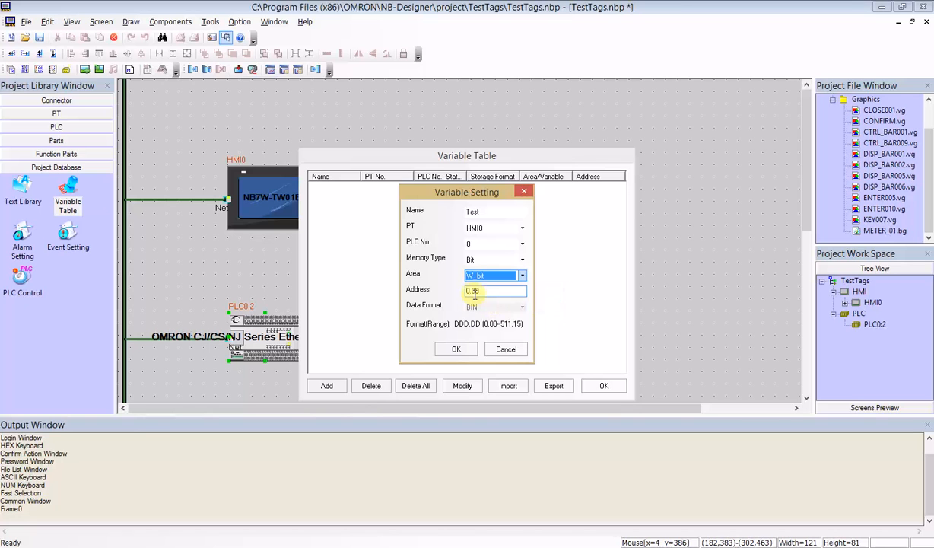
pyautogui.press('Tab')
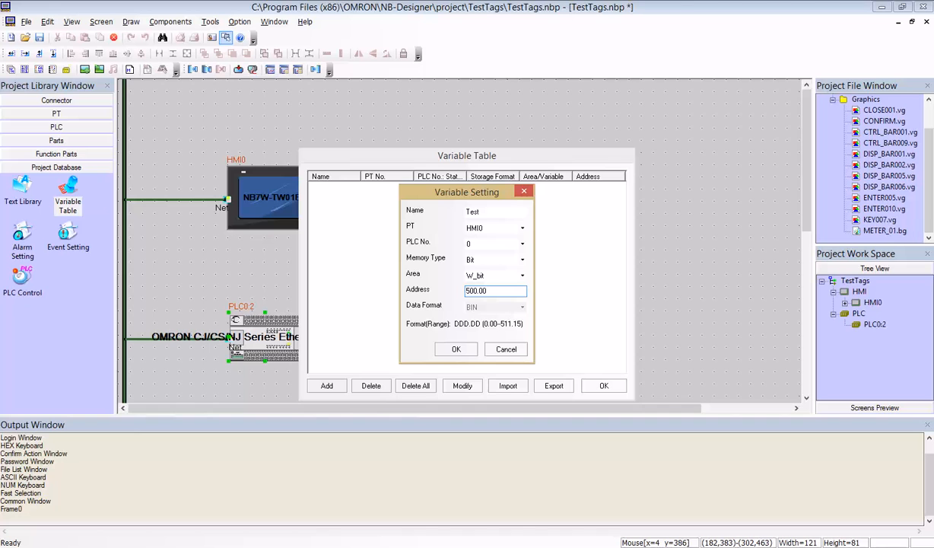
pyautogui.write('500.00')
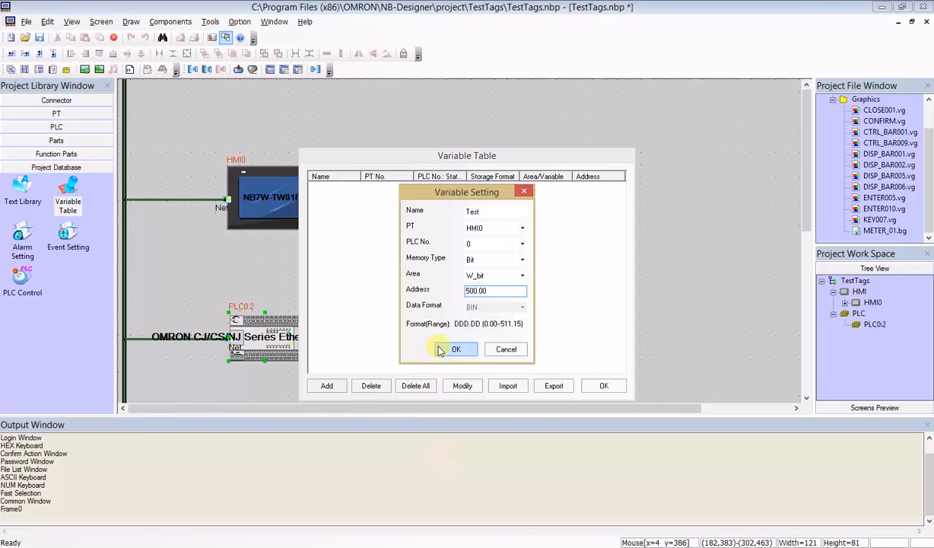
pyautogui.click(450, 351)
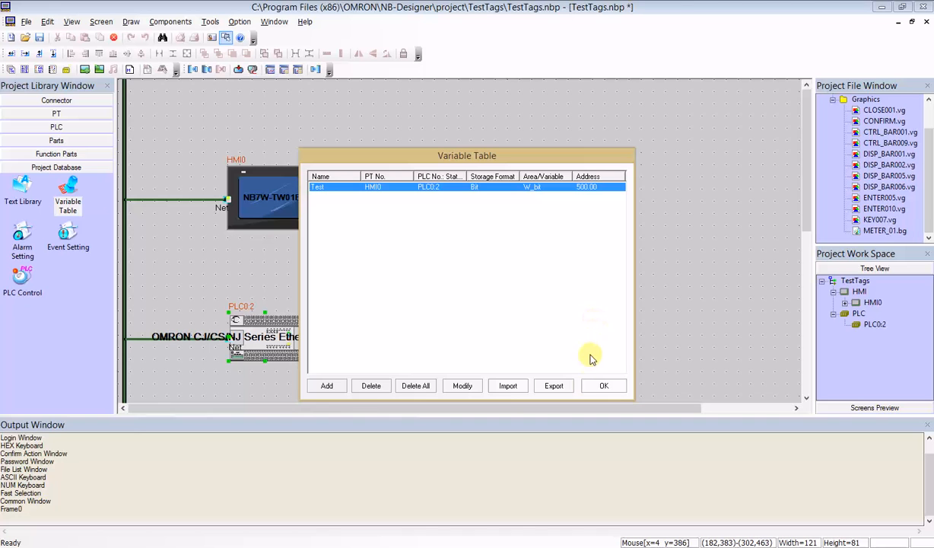
# - Export the variable table to the desktop as AddrTag.csv
pyautogui.click(545, 390)
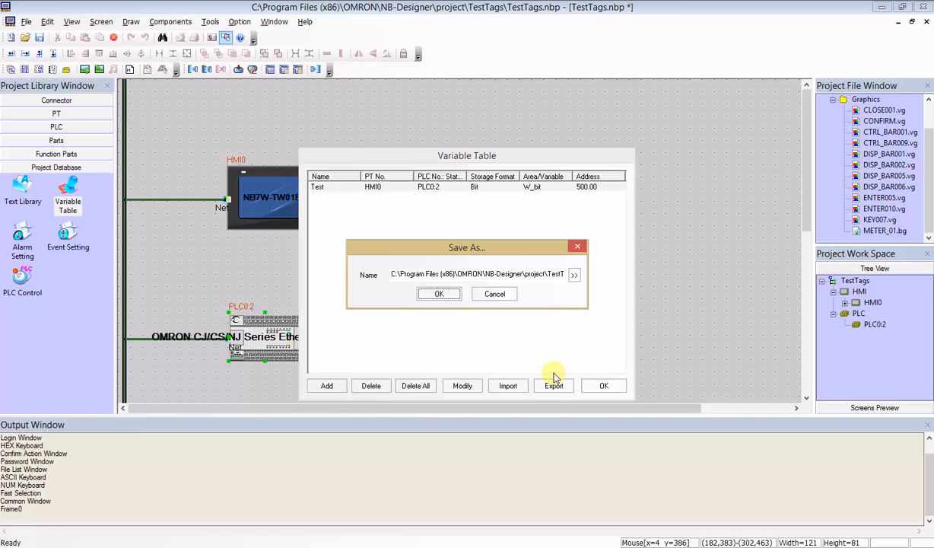
pyautogui.click(498, 274)
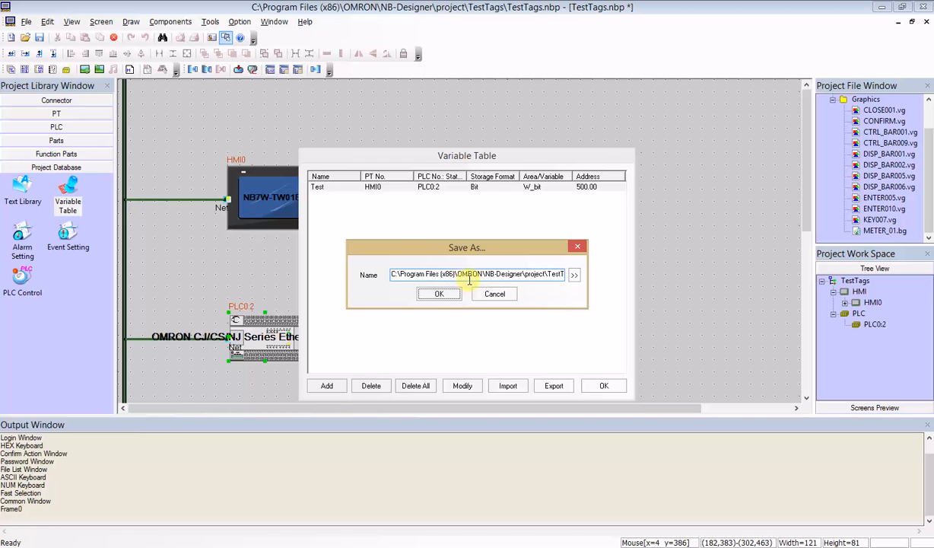
pyautogui.click(573, 274)
pyautogui.click(339, 238)
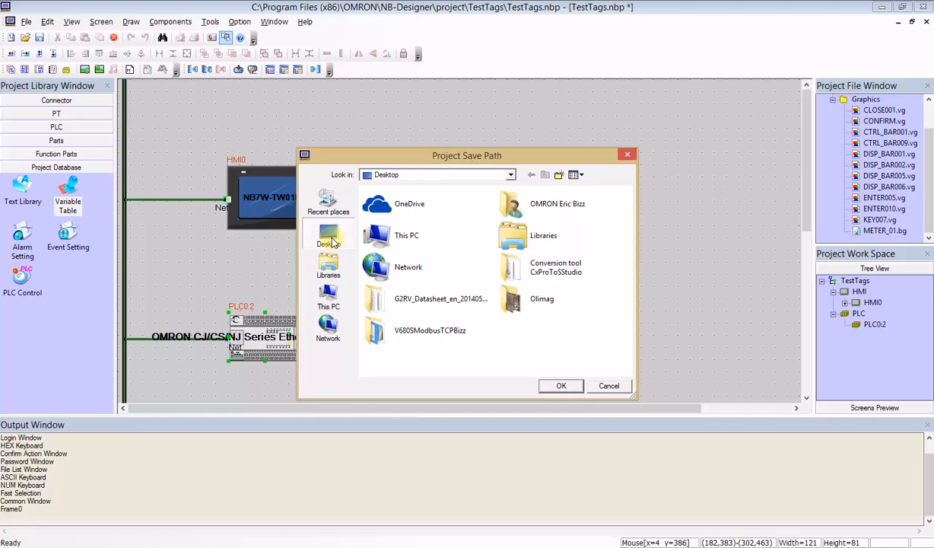
pyautogui.click(560, 385)
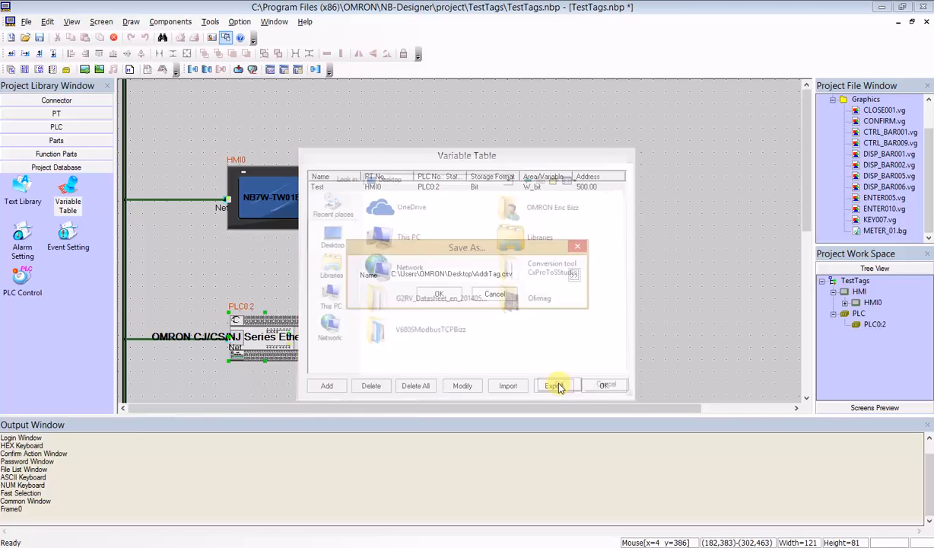
pyautogui.click(435, 295)
pyautogui.click(502, 307)
pyautogui.click(508, 306)
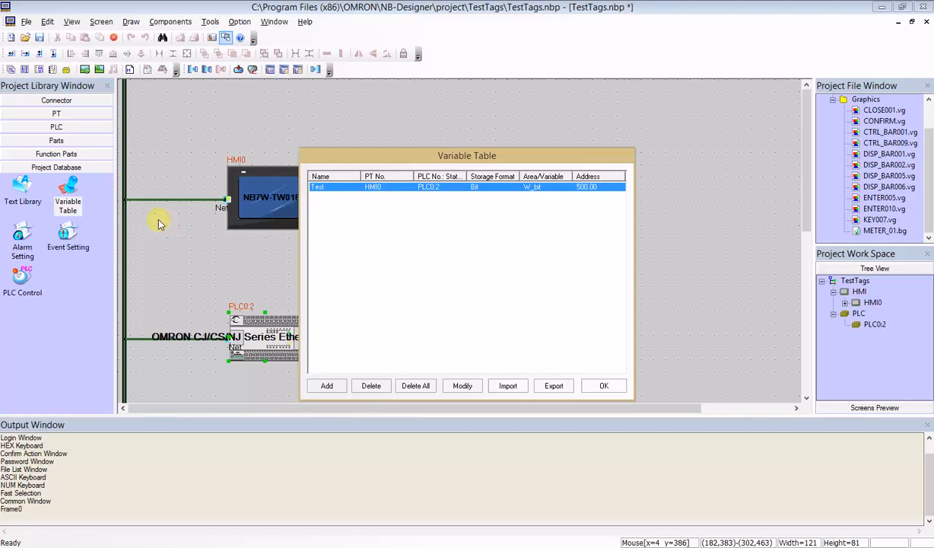
# - Open the exported AddrTag.csv from the desktop in Excel and review the Test row's name, data type, address type and address
pyautogui.press('super+d')
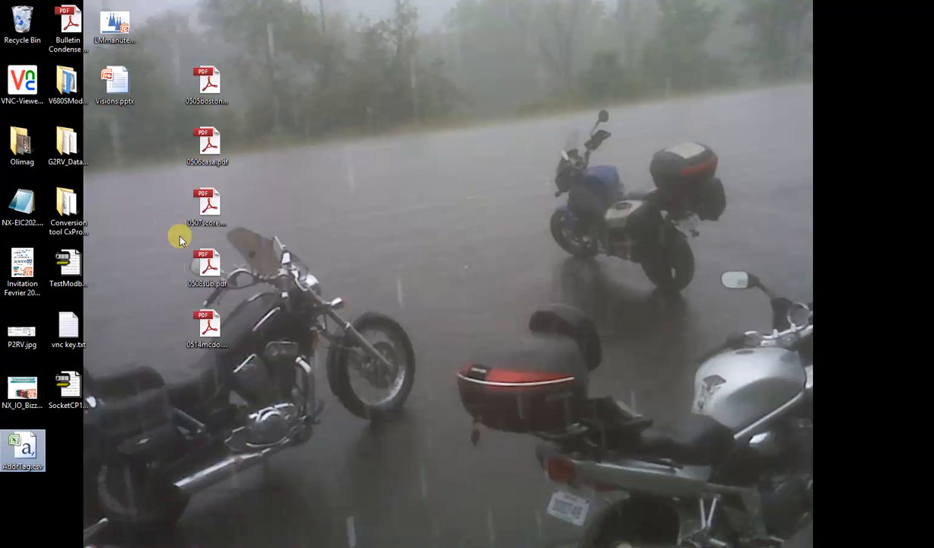
pyautogui.doubleClick(22, 457)
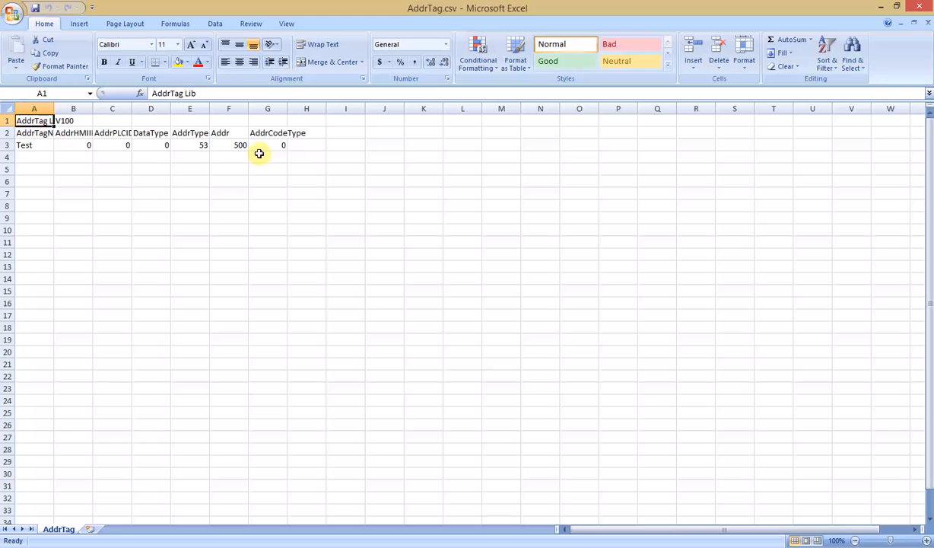
pyautogui.click(23, 144)
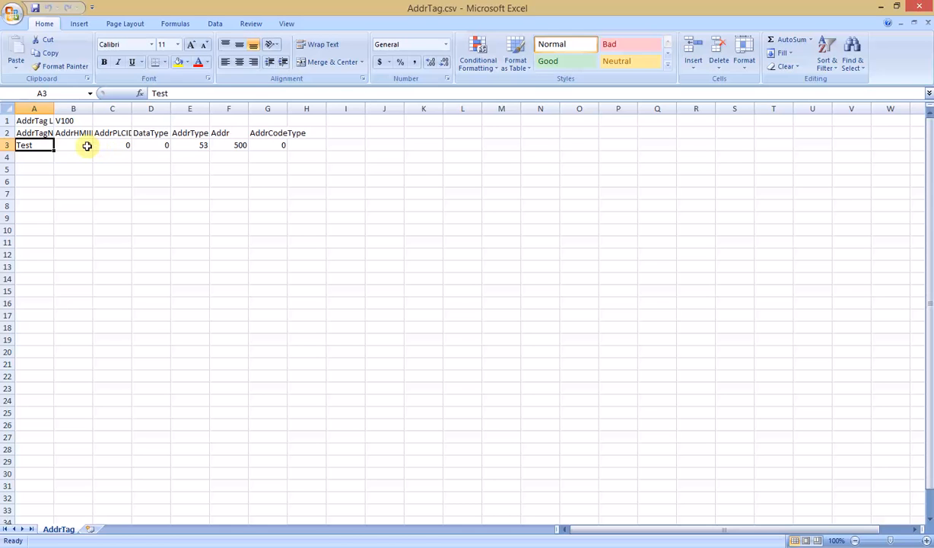
pyautogui.click(154, 145)
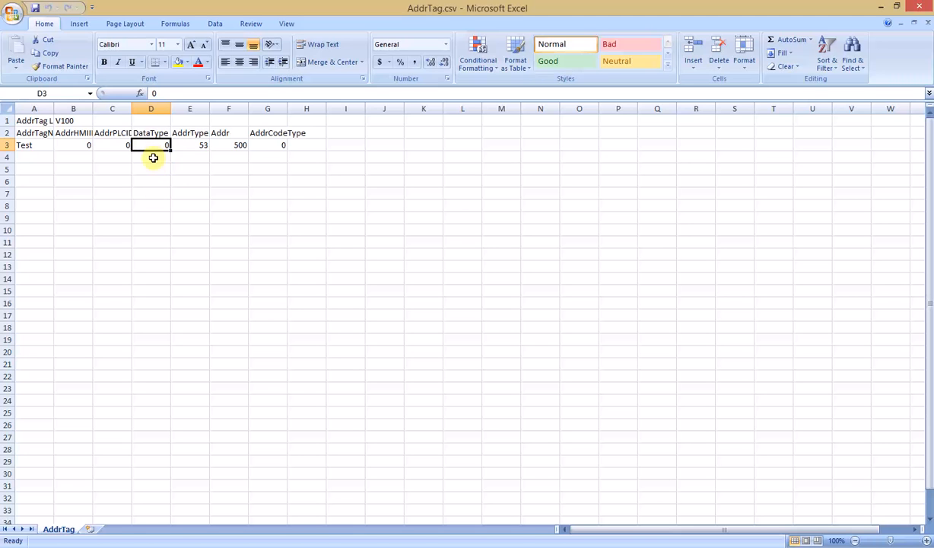
pyautogui.click(193, 143)
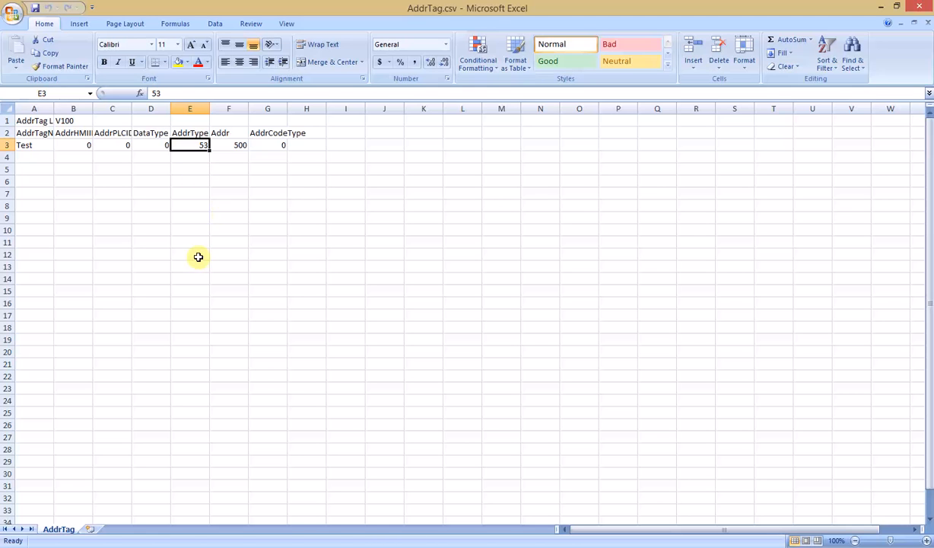
pyautogui.click(233, 144)
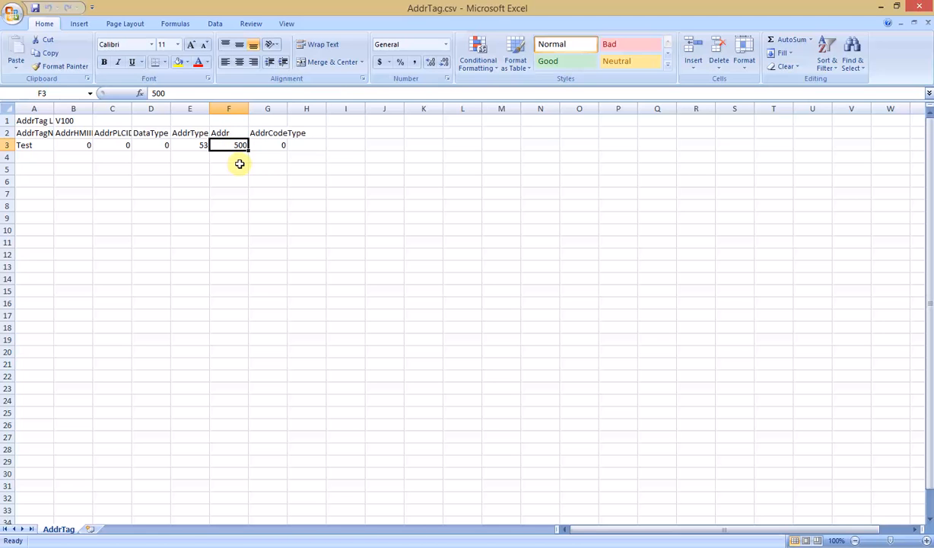
# - Format the Addr column (F) as Number with 2 decimal places
pyautogui.click(222, 108)
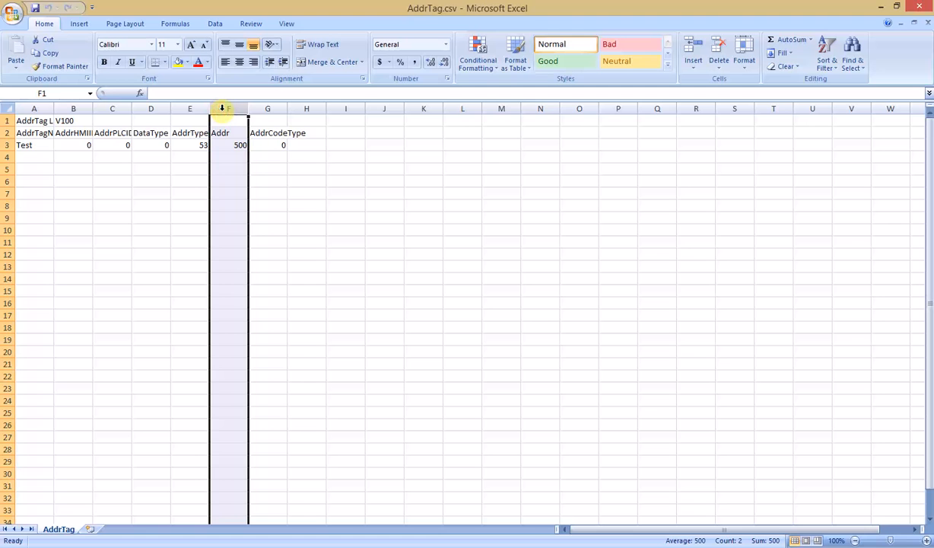
pyautogui.rightClick(223, 111)
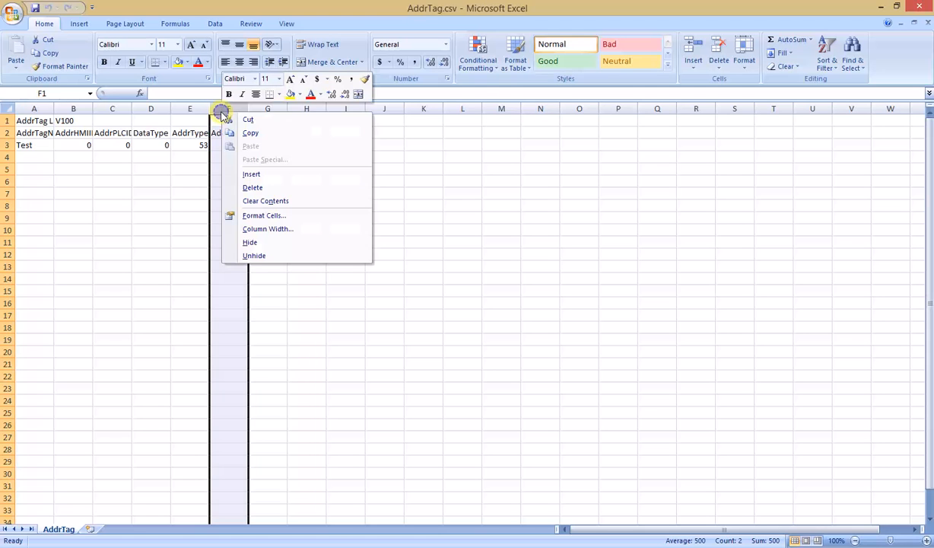
pyautogui.click(233, 215)
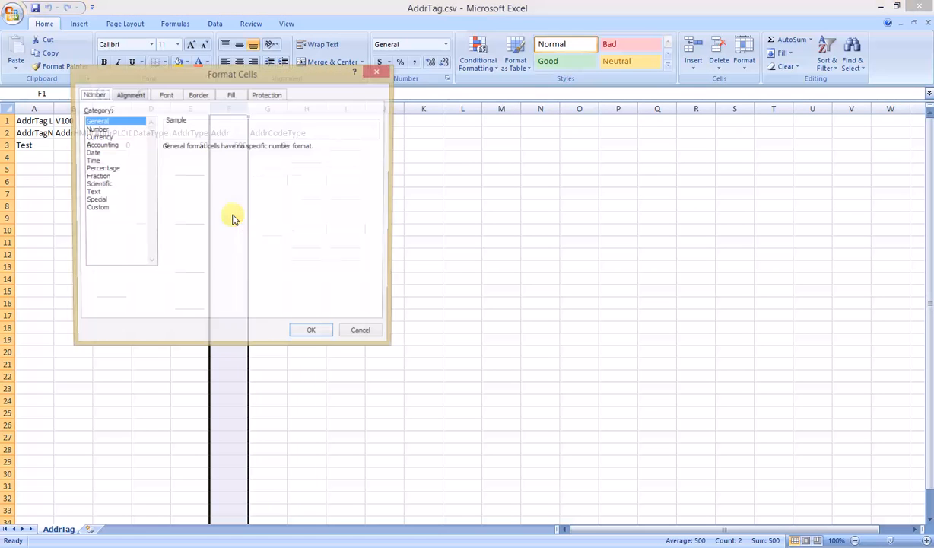
pyautogui.click(95, 129)
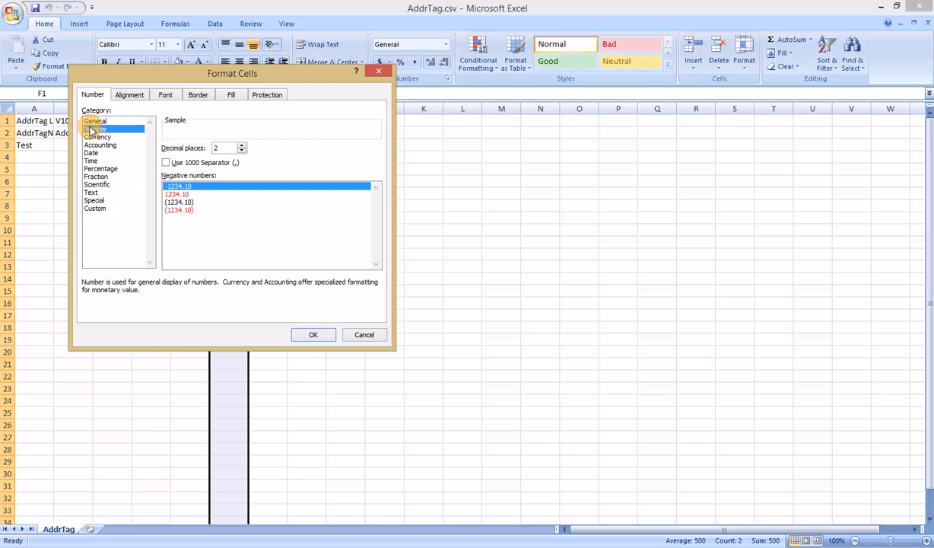
pyautogui.click(301, 332)
pyautogui.click(225, 157)
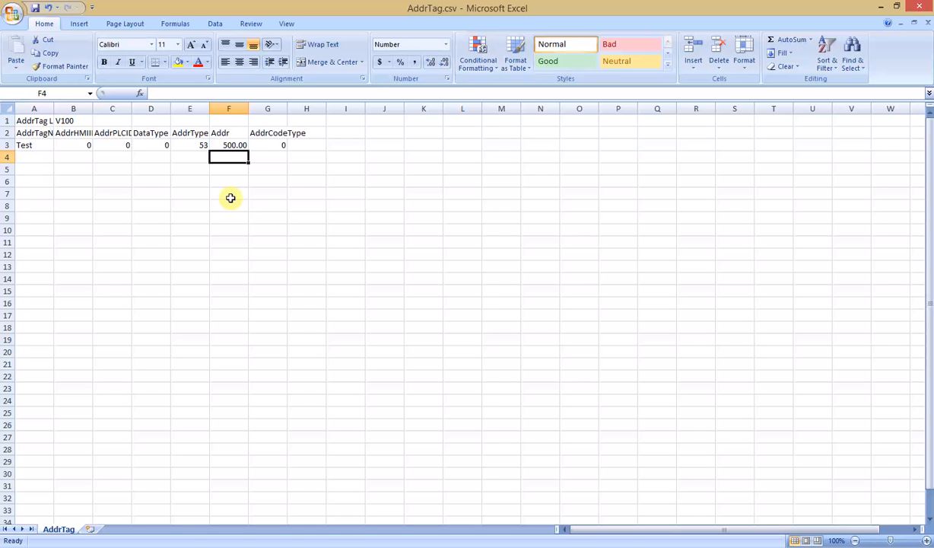
# - Switch to Sysmac Studio and copy all rows of the Global Variables table
pyautogui.click(1, 181)
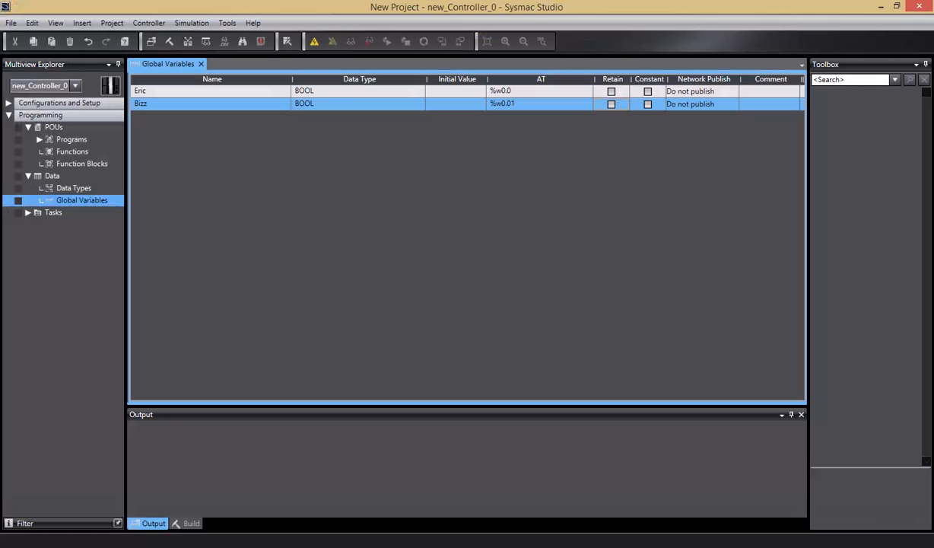
pyautogui.click(154, 90)
pyautogui.click(155, 104)
pyautogui.click(153, 105)
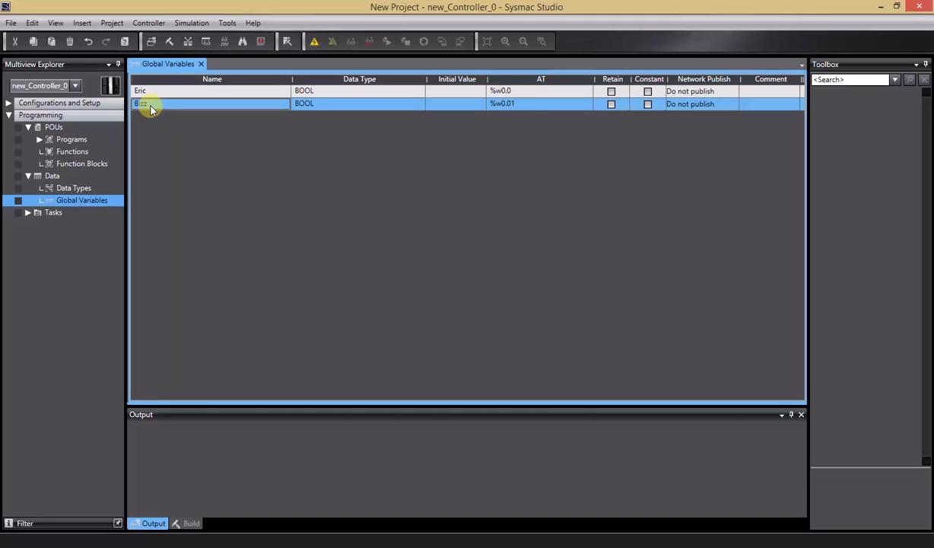
pyautogui.hotkey('ctrl', 'a')
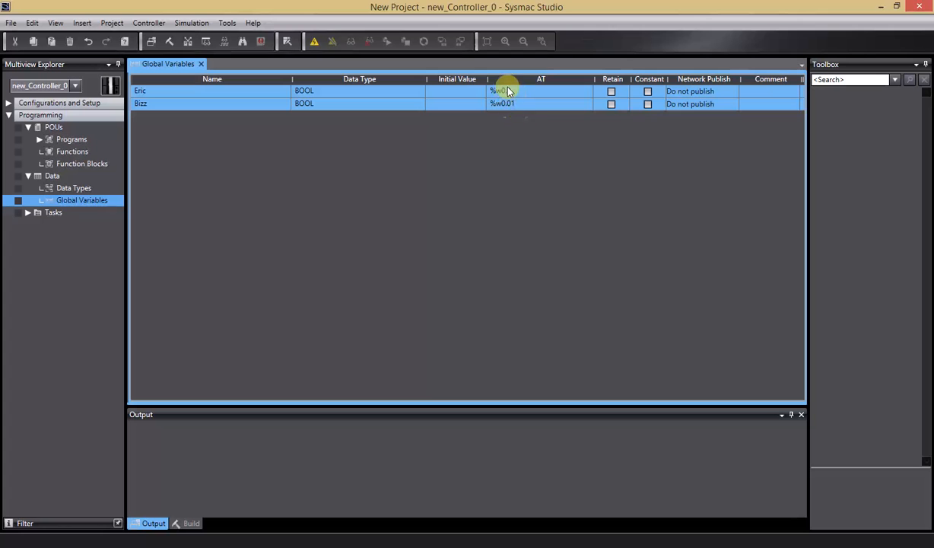
pyautogui.rightClick(218, 111)
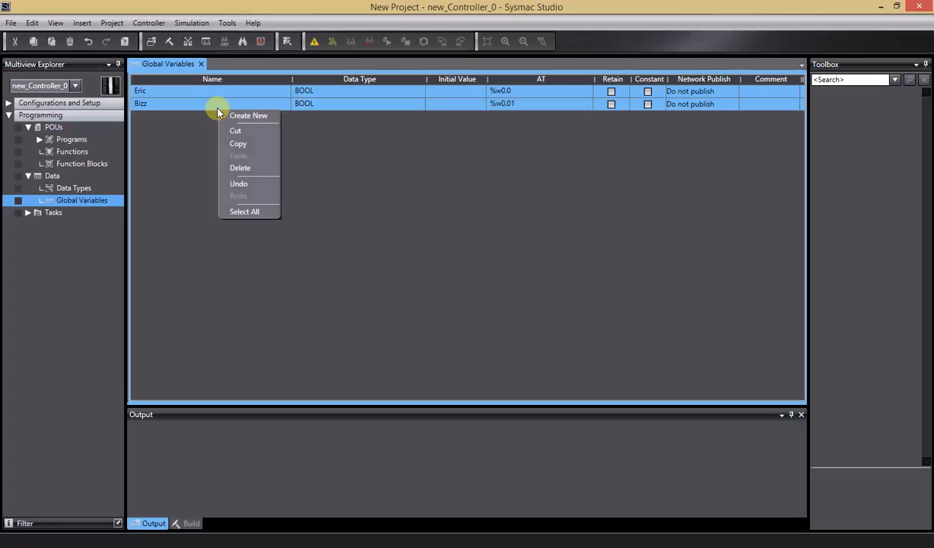
pyautogui.click(231, 145)
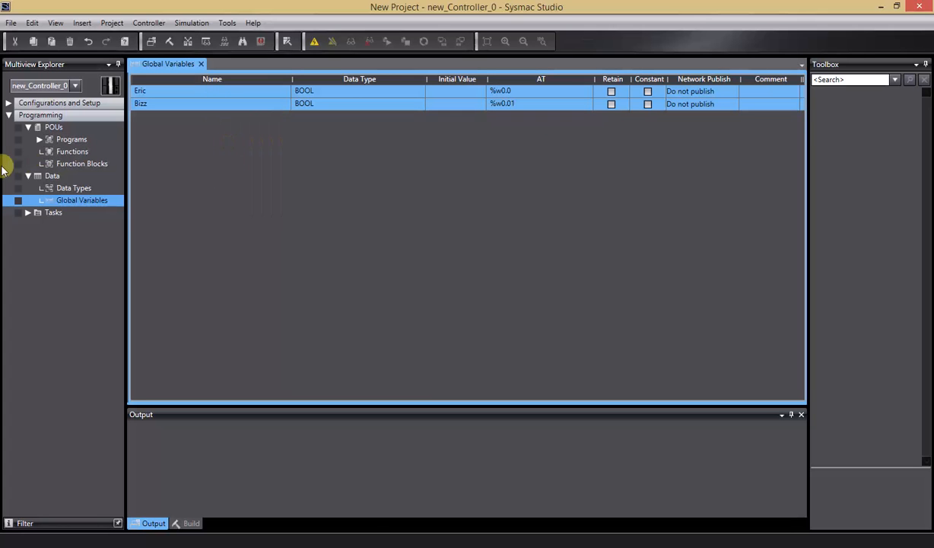
# - Switch back to Excel and create a new blank workbook
pyautogui.hotkey('alt', 'Tab')
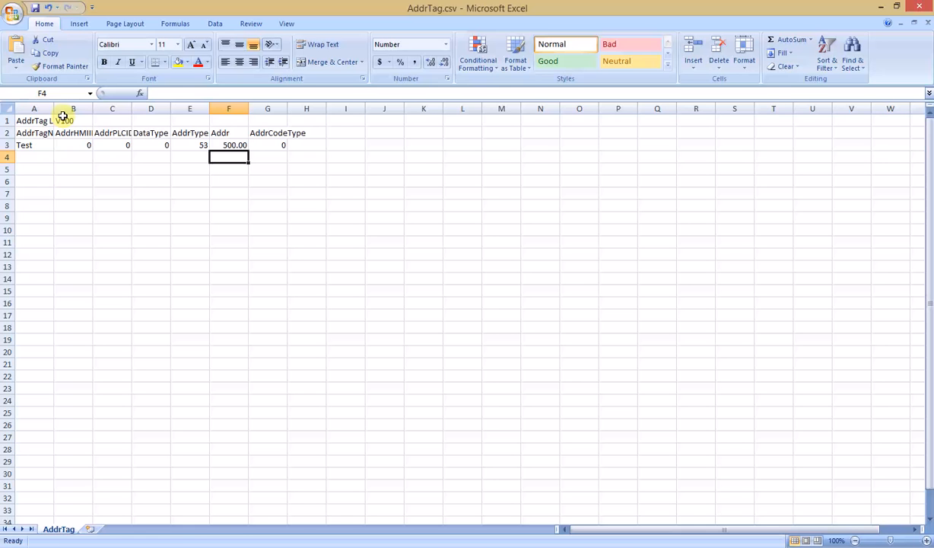
pyautogui.click(12, 14)
pyautogui.click(36, 40)
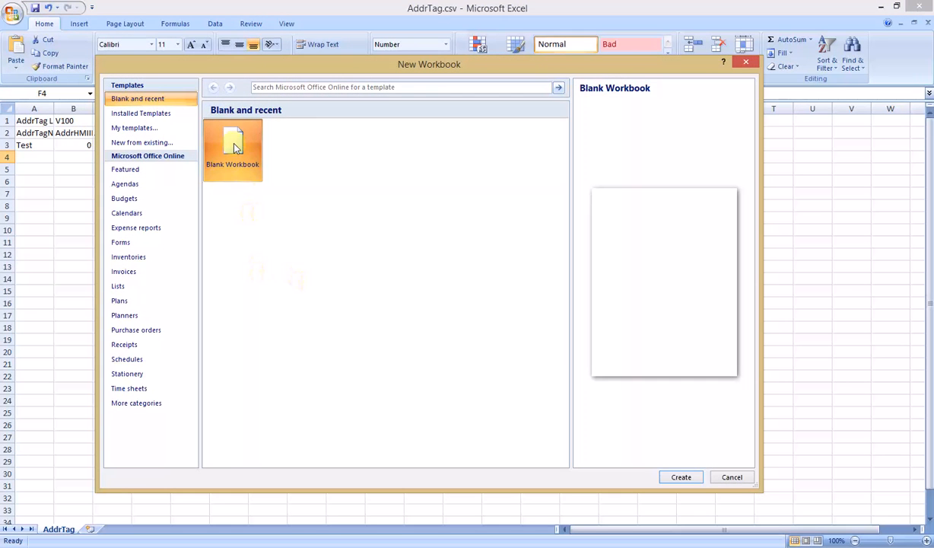
pyautogui.click(667, 477)
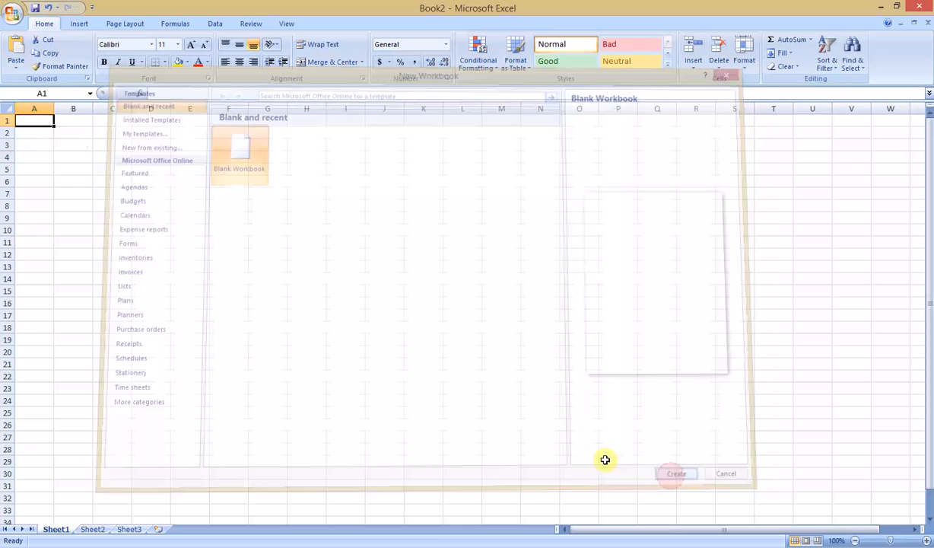
# - Paste the copied global variable rows into the blank workbook starting at cell B6
pyautogui.rightClick(64, 178)
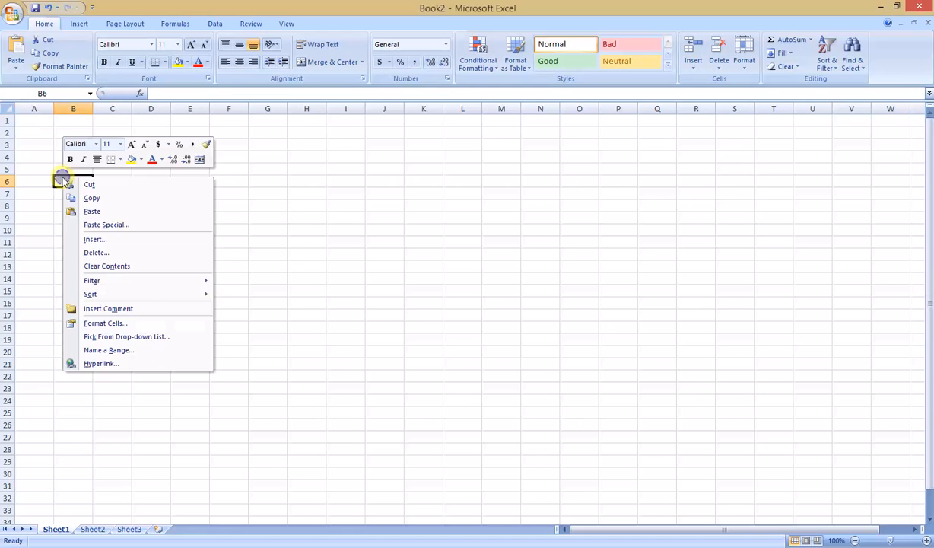
pyautogui.click(89, 213)
pyautogui.click(244, 289)
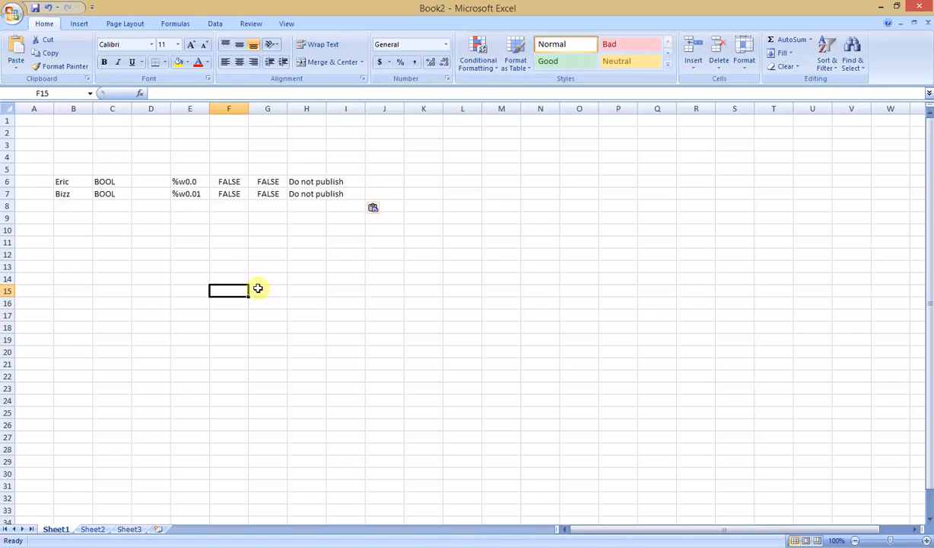
# - Copy range B6:E7 of the new workbook and paste it into AddrTag.csv starting at cell A4, below the Test row
pyautogui.moveTo(64, 180); pyautogui.dragTo(190, 199)
pyautogui.rightClick(122, 196)
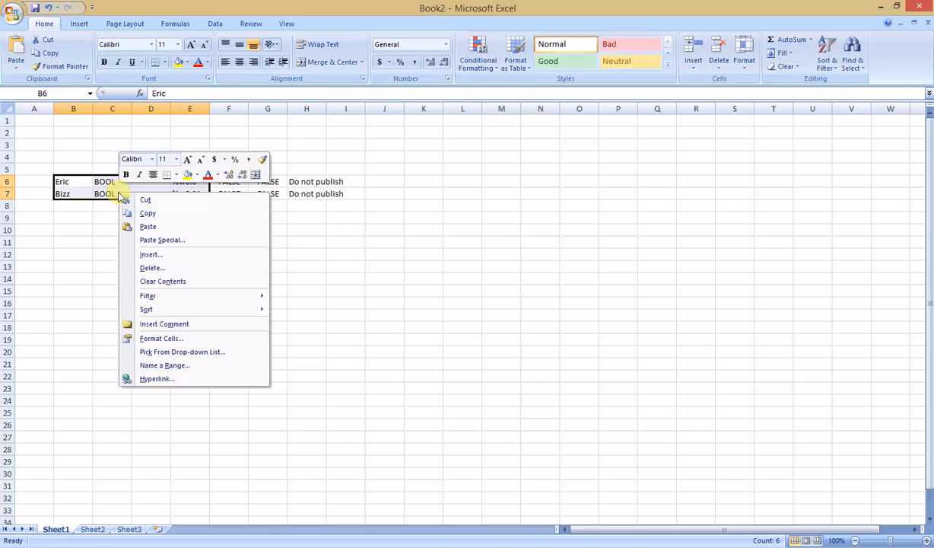
pyautogui.click(144, 214)
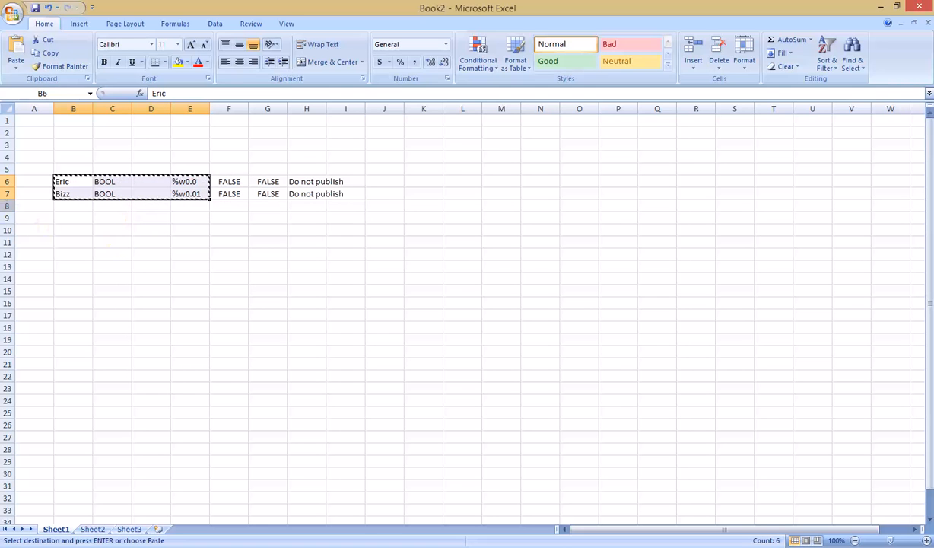
pyautogui.click(34, 156)
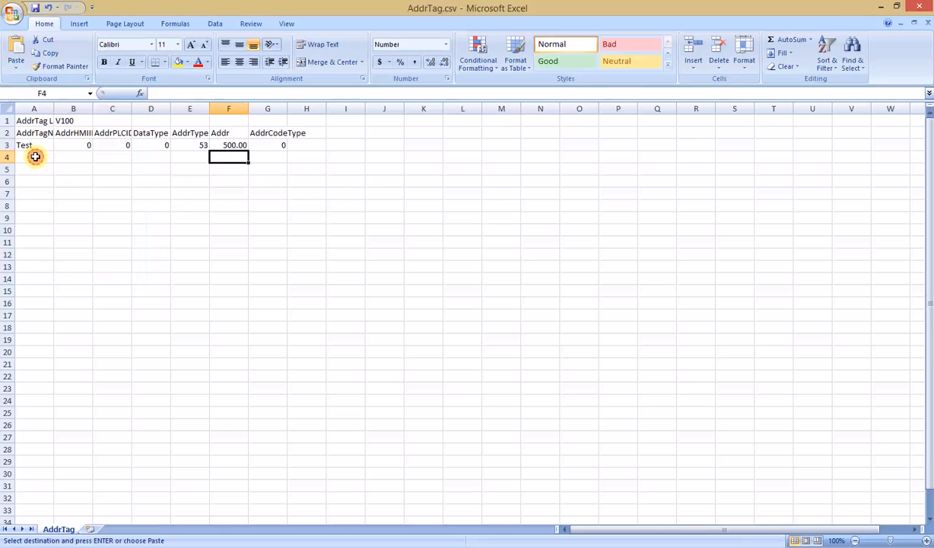
pyautogui.rightClick(35, 156)
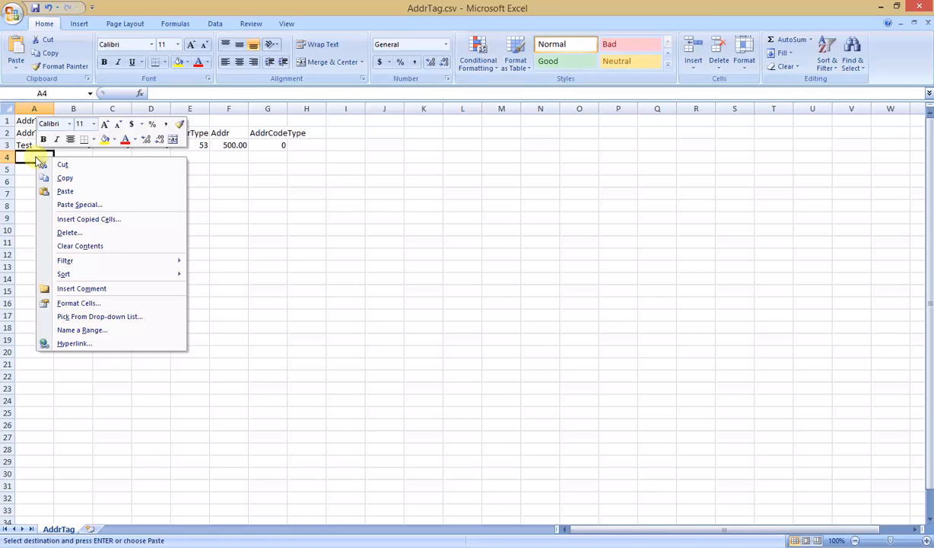
pyautogui.click(64, 191)
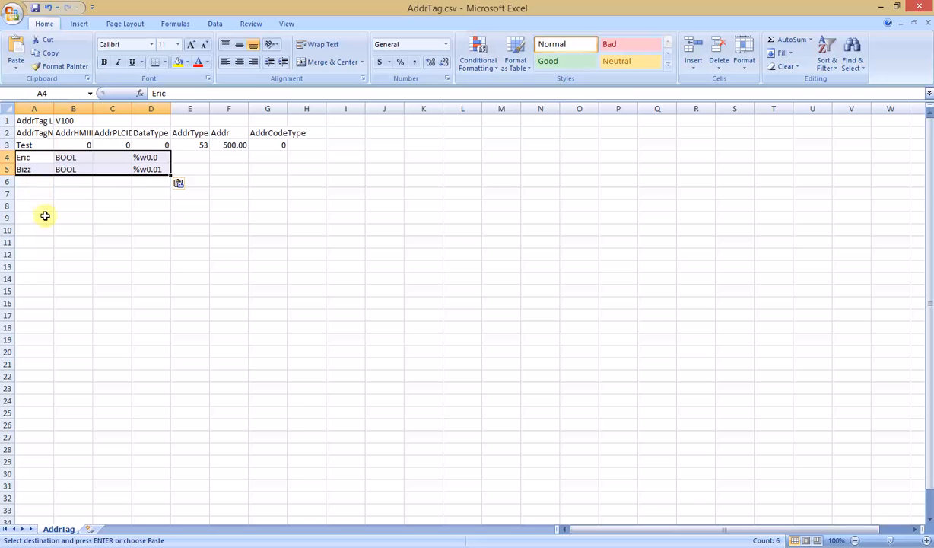
# - Enter the addresses of the two pasted variables in the Addr column: 0 in F4 and 0.01 in F5
pyautogui.click(232, 164)
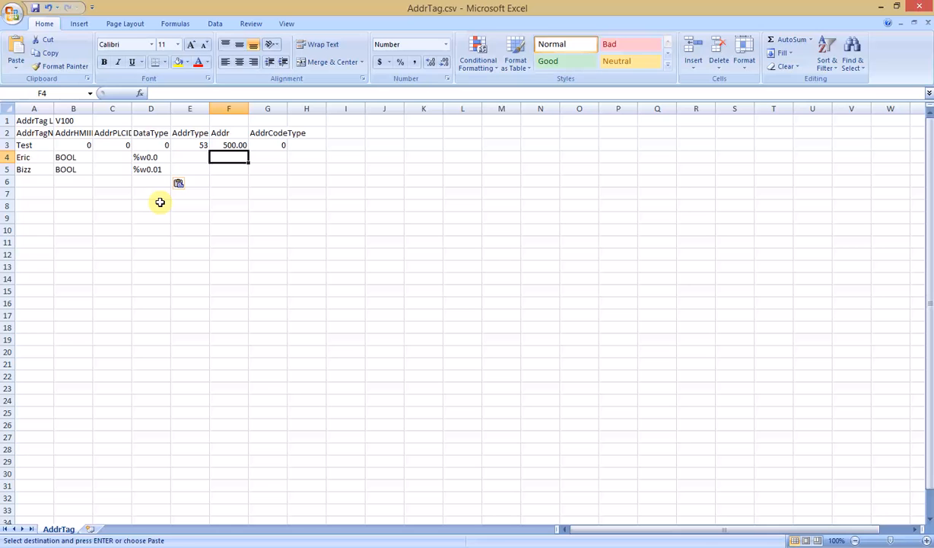
pyautogui.write('0')
pyautogui.press('Return')
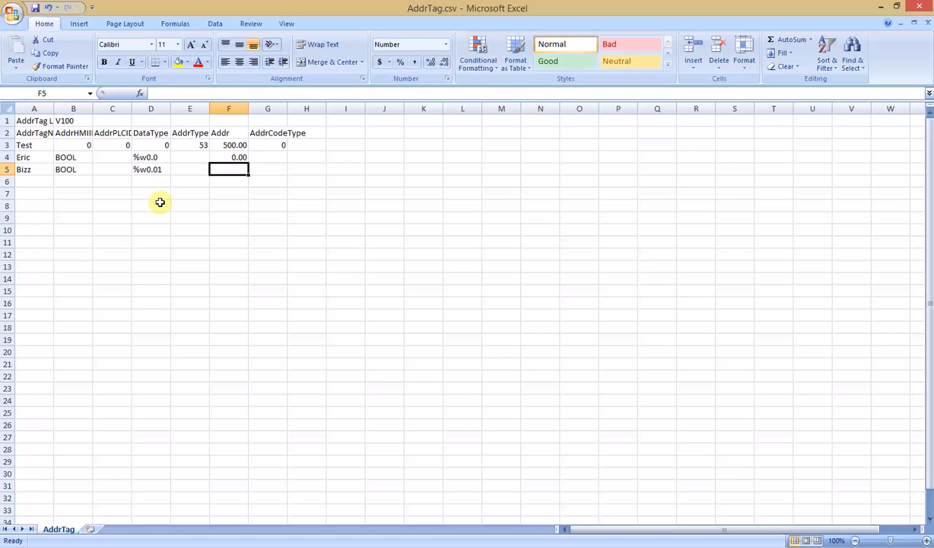
pyautogui.write('0.')
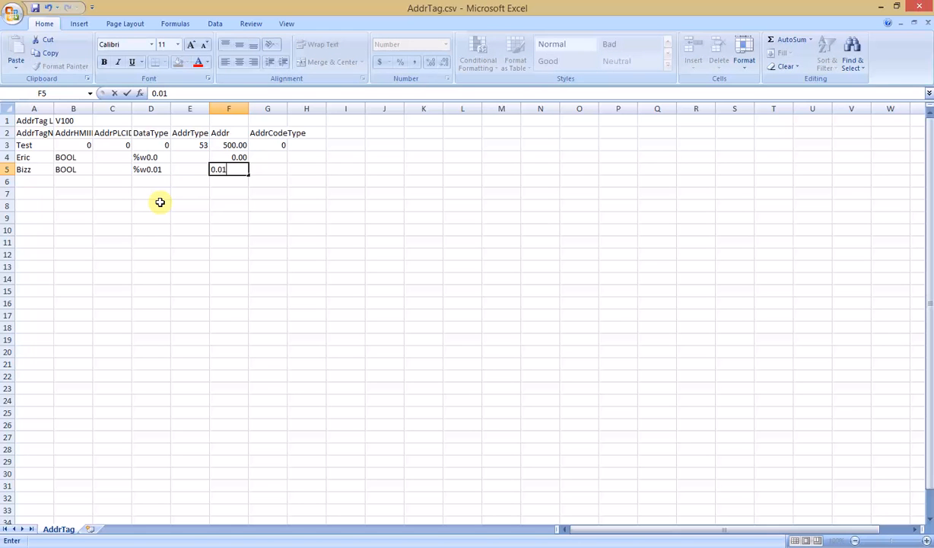
pyautogui.write('01')
pyautogui.press('Return')
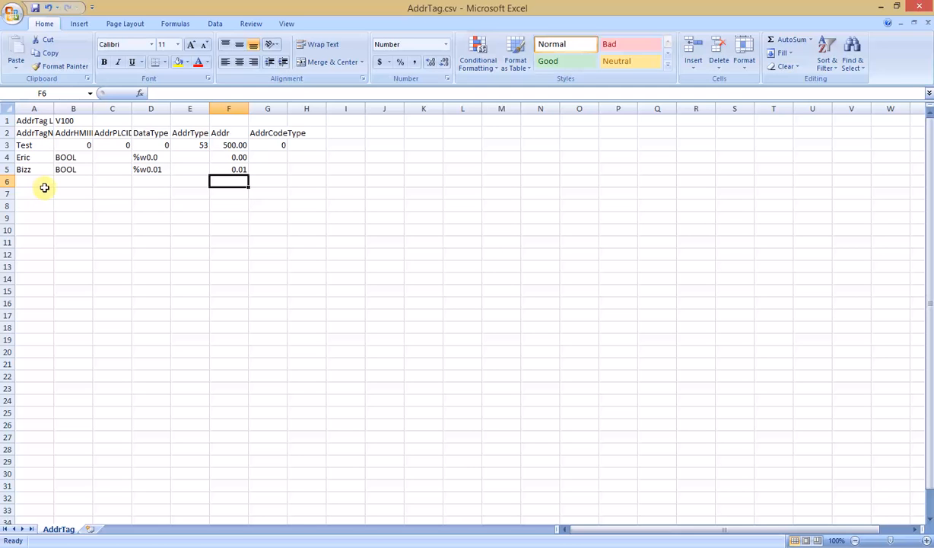
# - Copy the Test row's value in column B over the BOOL entries in B4:B5
pyautogui.click(73, 144)
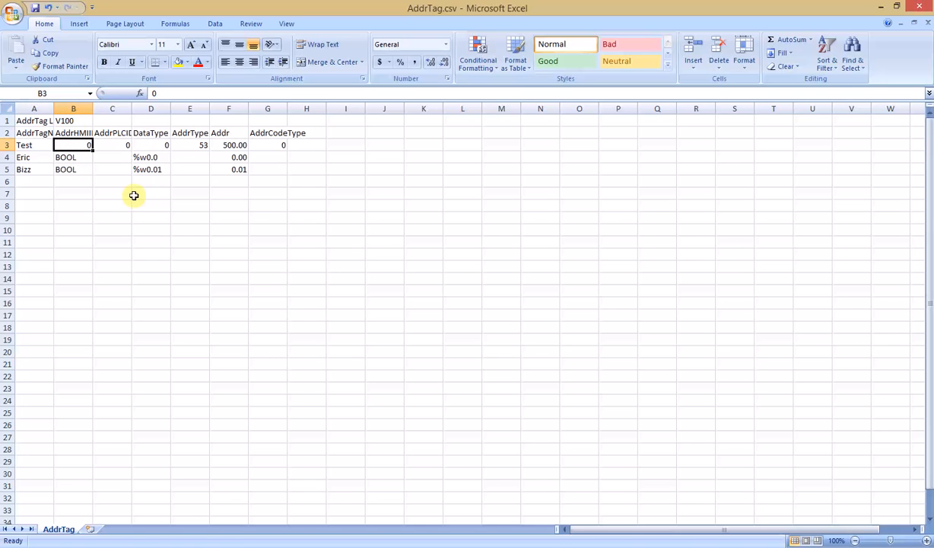
pyautogui.hotkey('ctrl', 'c')
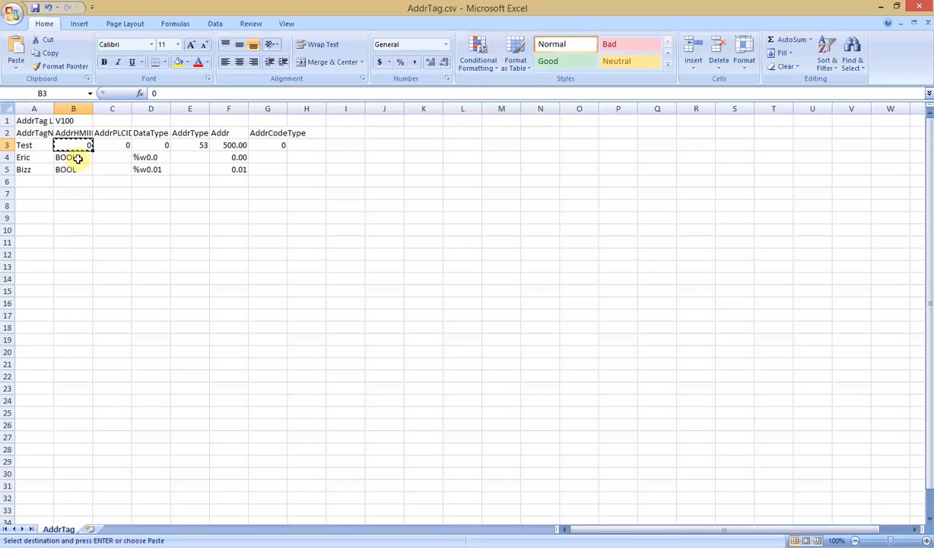
pyautogui.moveTo(75, 157); pyautogui.dragTo(78, 167)
pyautogui.hotkey('ctrl', 'v')
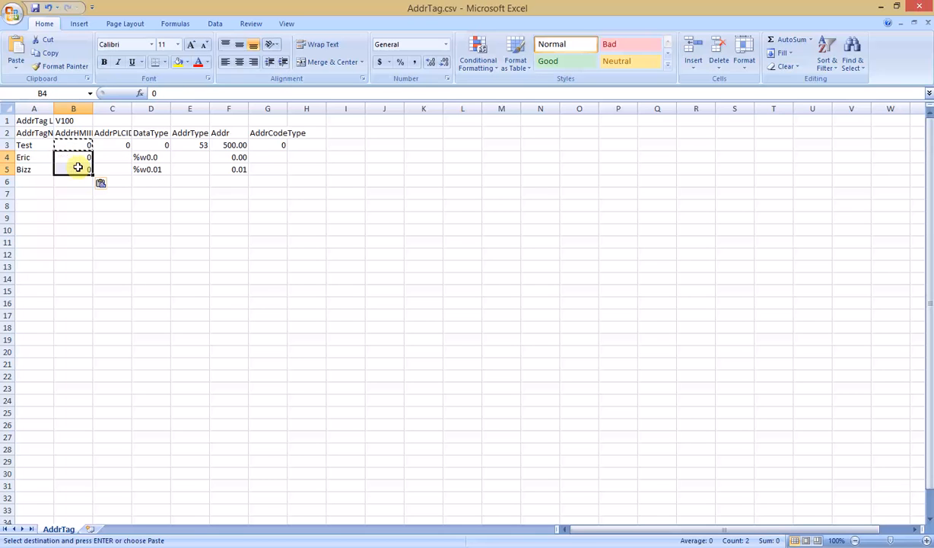
# - Copy the Test row's values in C3:E3 into C4:E5, replacing the pasted address text in the DataType column
pyautogui.click(118, 145)
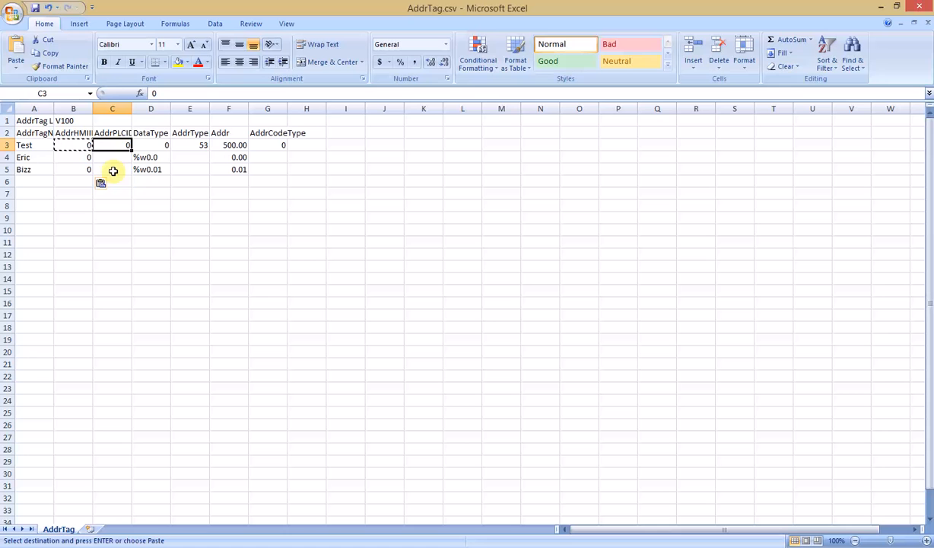
pyautogui.hotkey('shift', 'Right')
pyautogui.hotkey('shift', 'Right')
pyautogui.hotkey('ctrl', 'c')
pyautogui.moveTo(107, 158); pyautogui.dragTo(181, 171)
pyautogui.hotkey('ctrl', 'v')
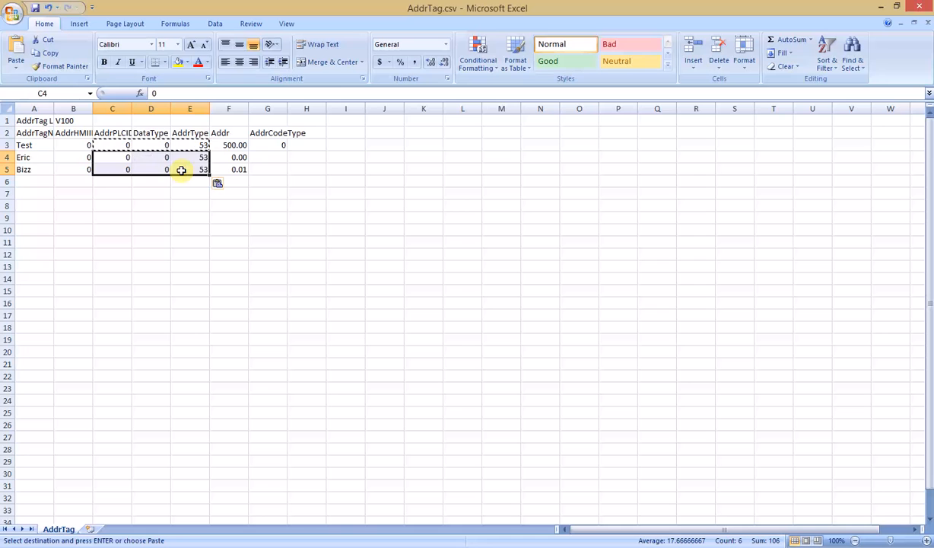
pyautogui.click(188, 206)
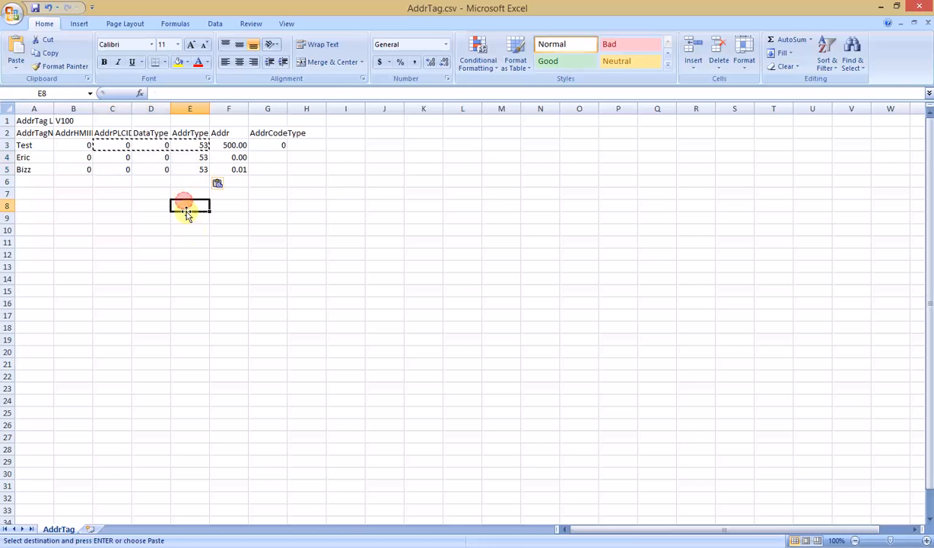
# - Enter 0 as the AddrCodeType of both new variables in G4 and G5
pyautogui.click(270, 160)
pyautogui.write('0')
pyautogui.press('Return')
pyautogui.write('0')
pyautogui.press('Return')
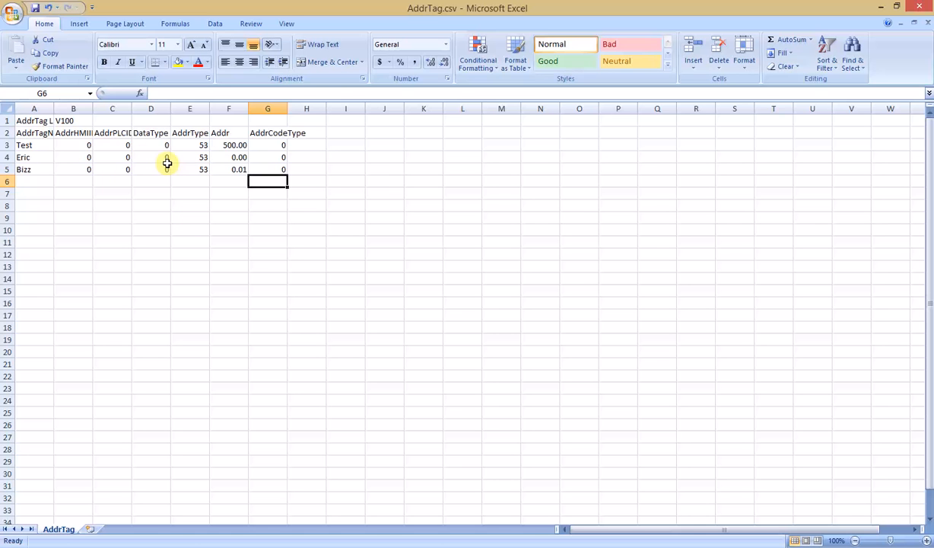
# - Save AddrTag.csv and keep its current file format
pyautogui.click(14, 15)
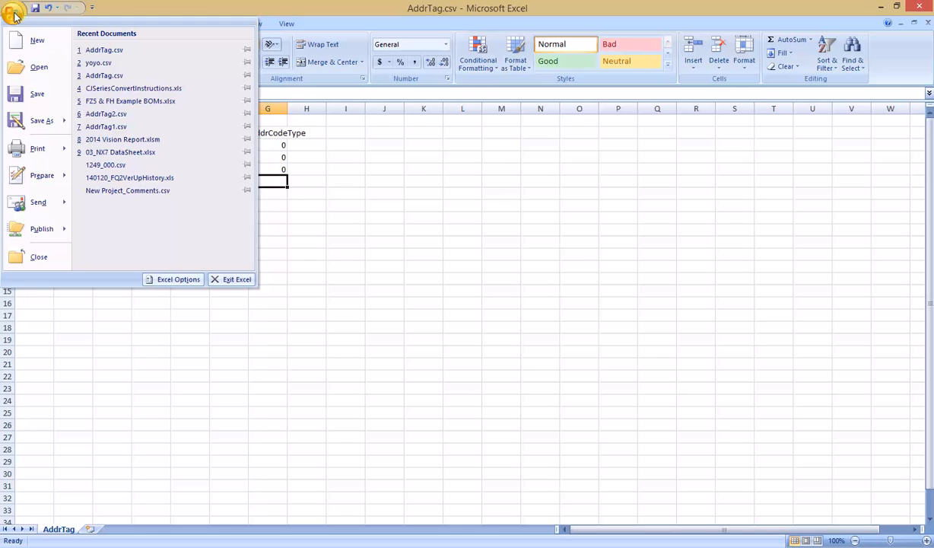
pyautogui.click(17, 94)
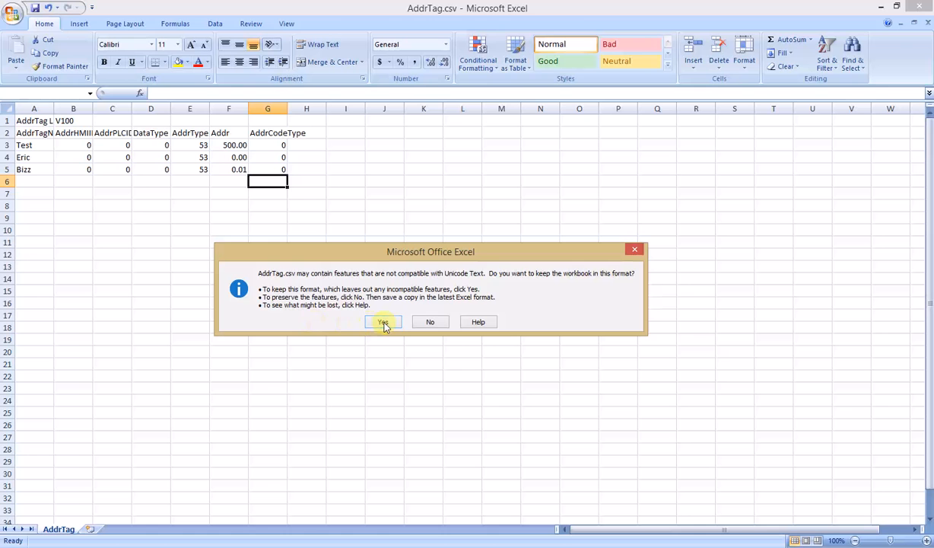
pyautogui.click(383, 323)
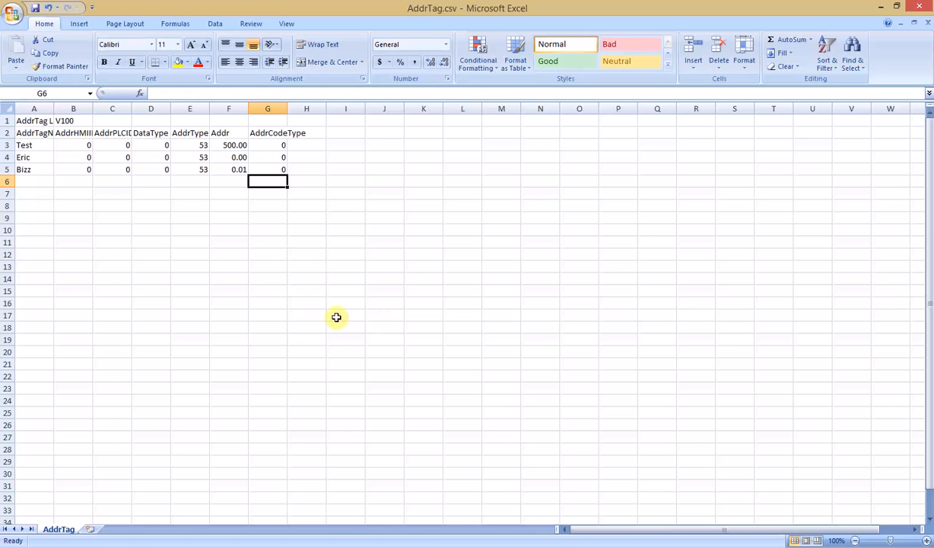
# - Switch to NB-Designer, import AddrTag.csv from the desktop into the Variable Table, and accept the table
pyautogui.hotkey('alt', 'Tab')
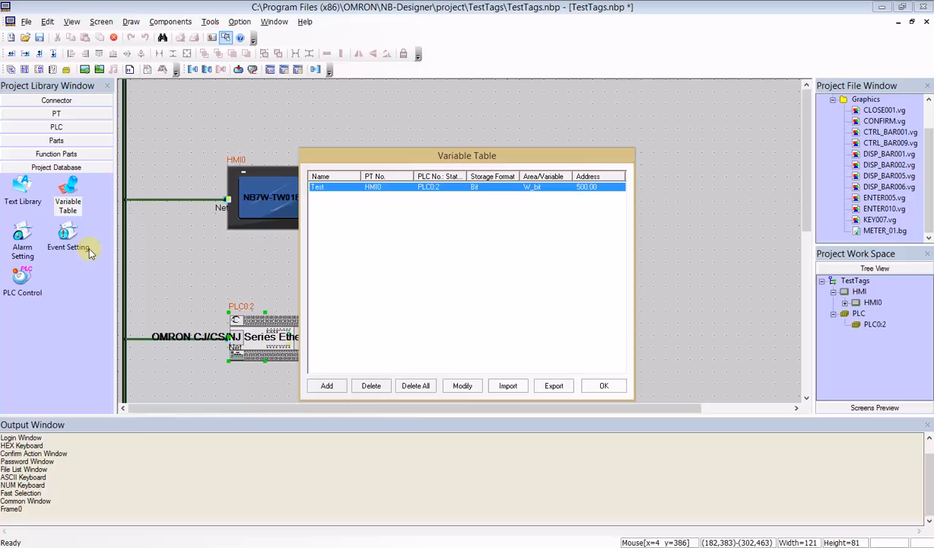
pyautogui.click(508, 385)
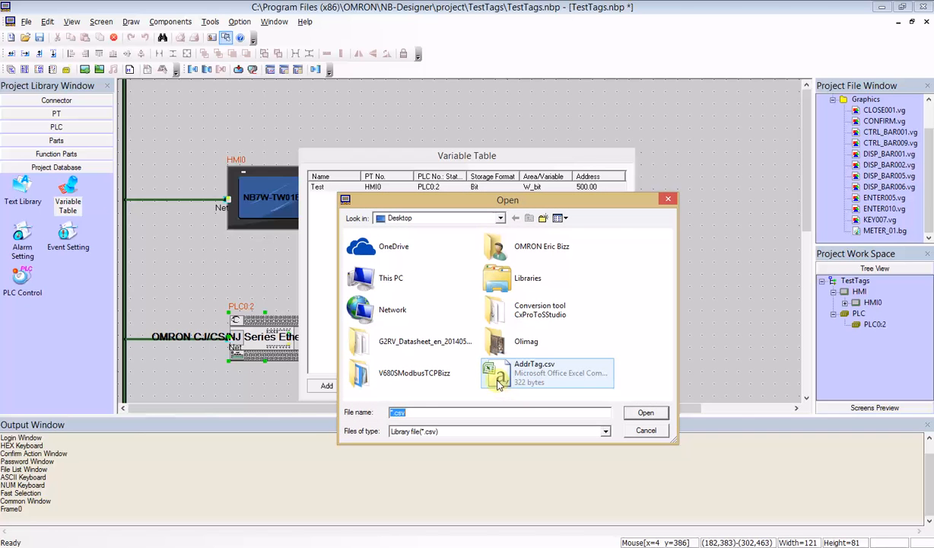
pyautogui.click(498, 385)
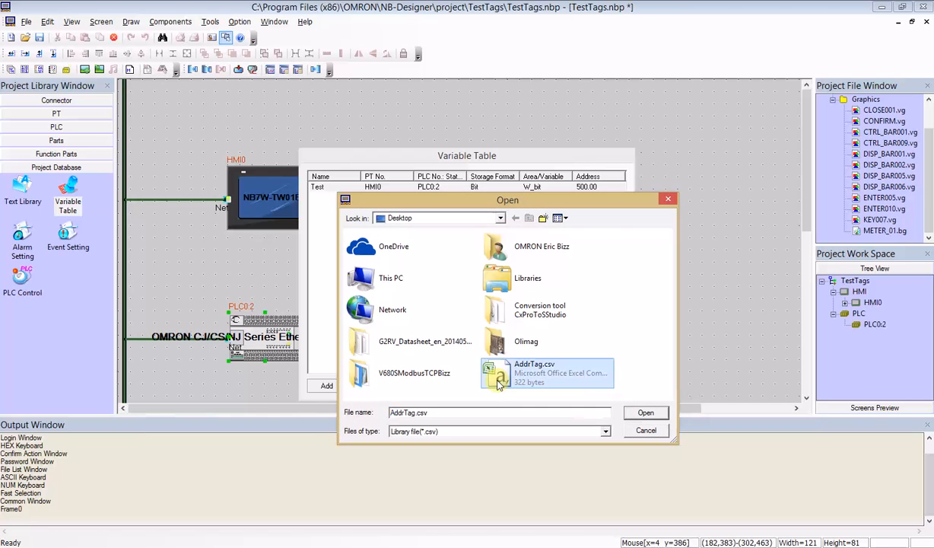
pyautogui.click(648, 416)
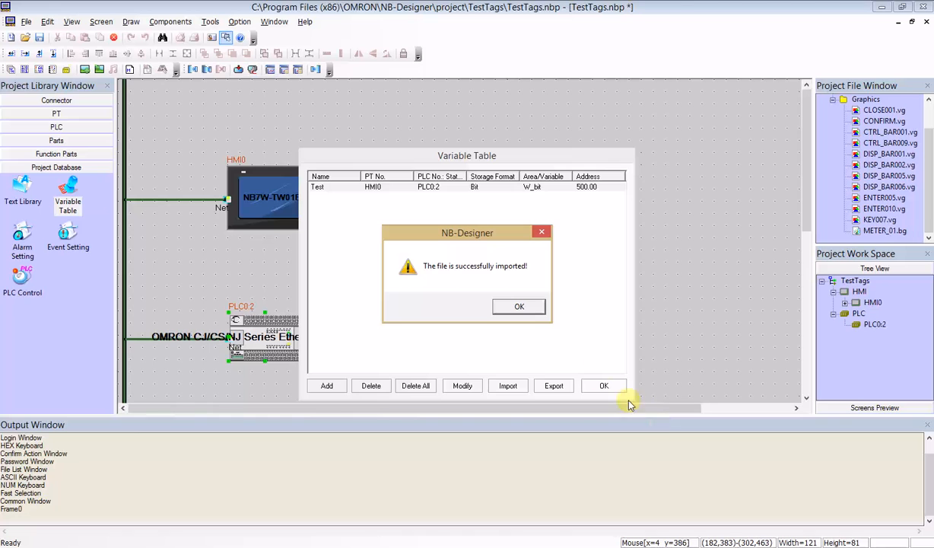
pyautogui.click(514, 307)
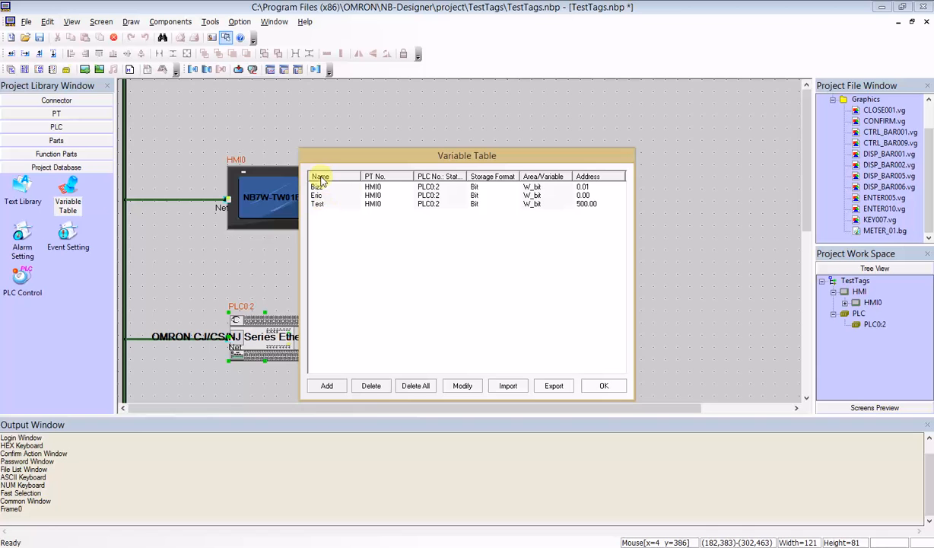
pyautogui.click(604, 386)
# - Place a Bit Button on the HMI0 screen, then enable Use Variable for its write address and list the selectable variables
pyautogui.doubleClick(868, 302)
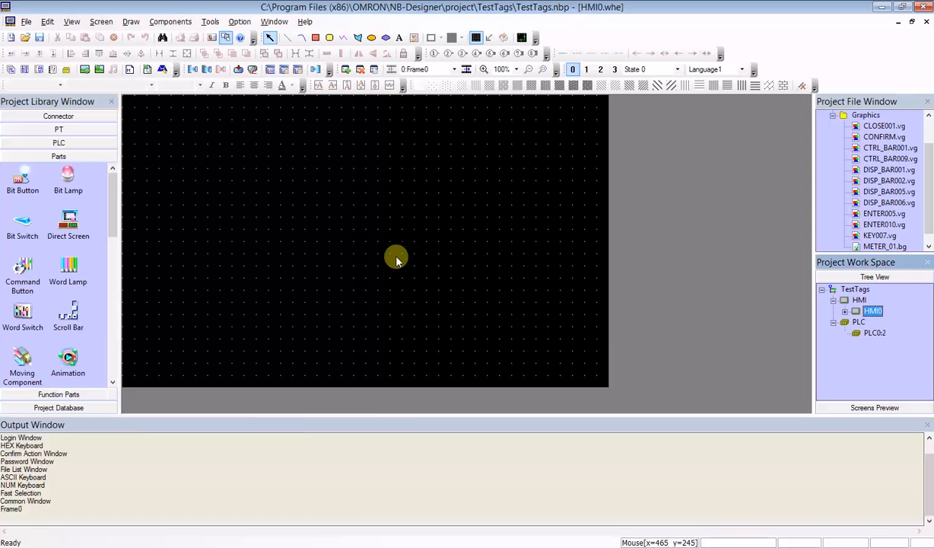
pyautogui.click(23, 178)
pyautogui.click(252, 183)
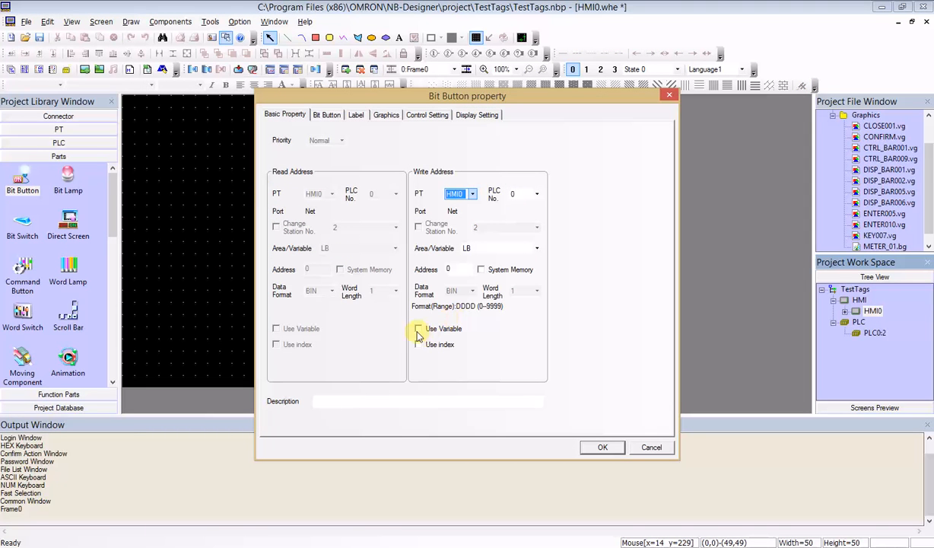
pyautogui.click(419, 332)
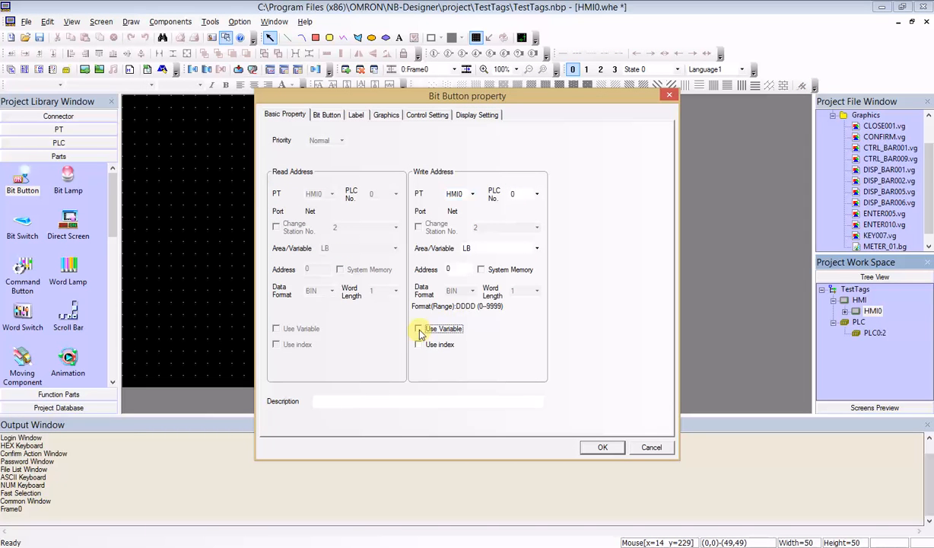
pyautogui.click(537, 251)
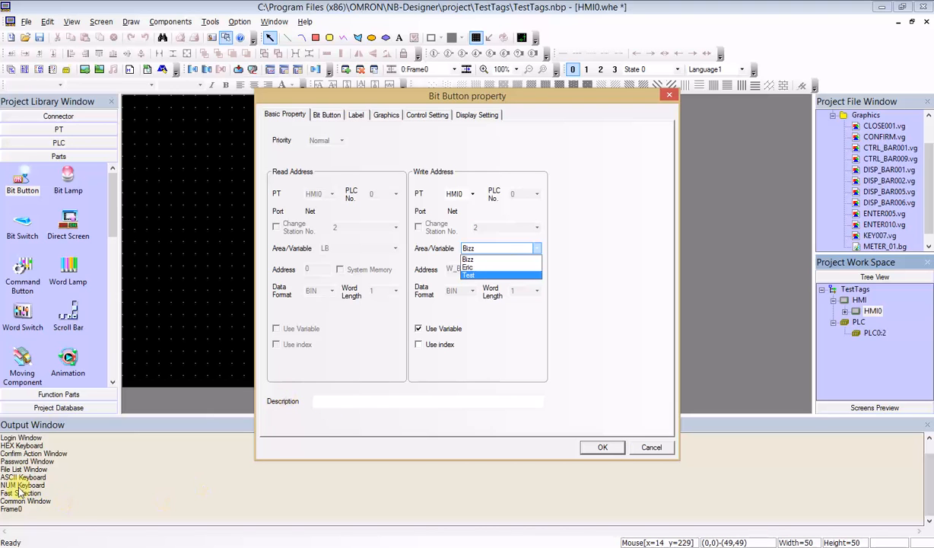
pyautogui.click(44, 546)
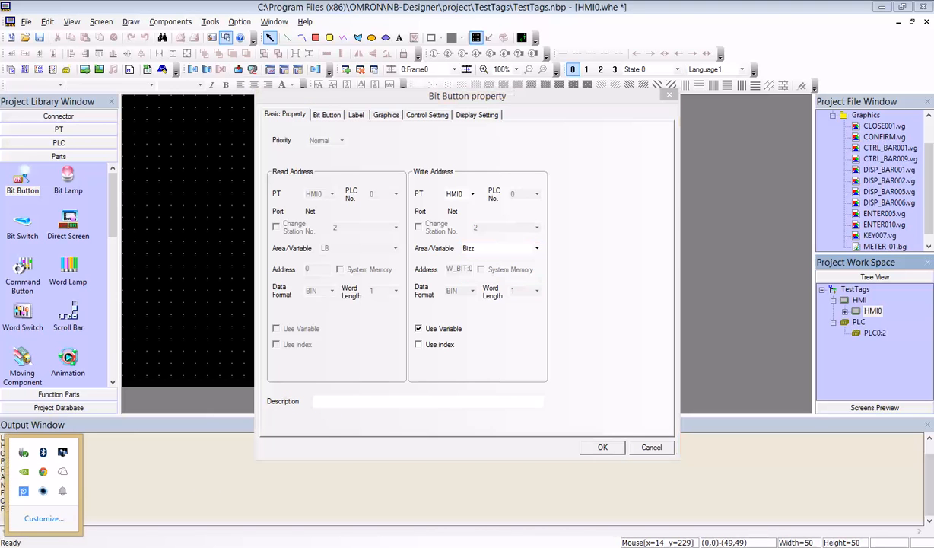
pyautogui.rightClick(22, 493)
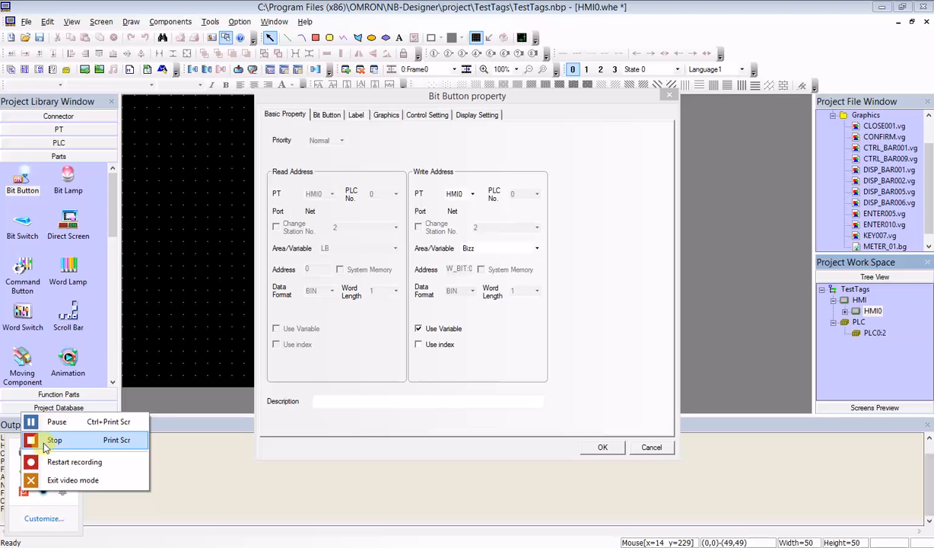